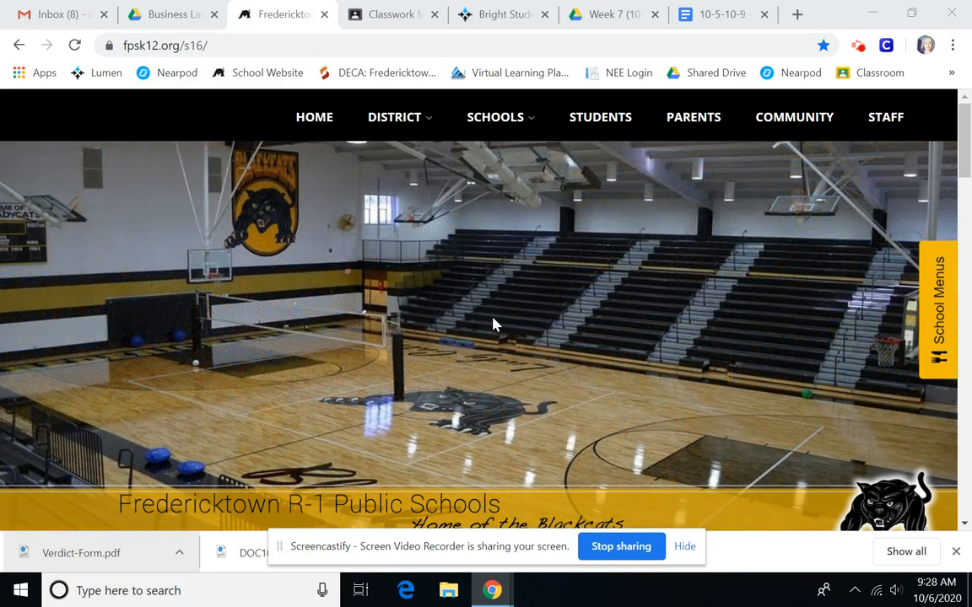
# Open Office 365 from the quick links in the school website's footer
pyautogui.scroll(-3, 495, 329)
pyautogui.scroll(-15, 561, 417)
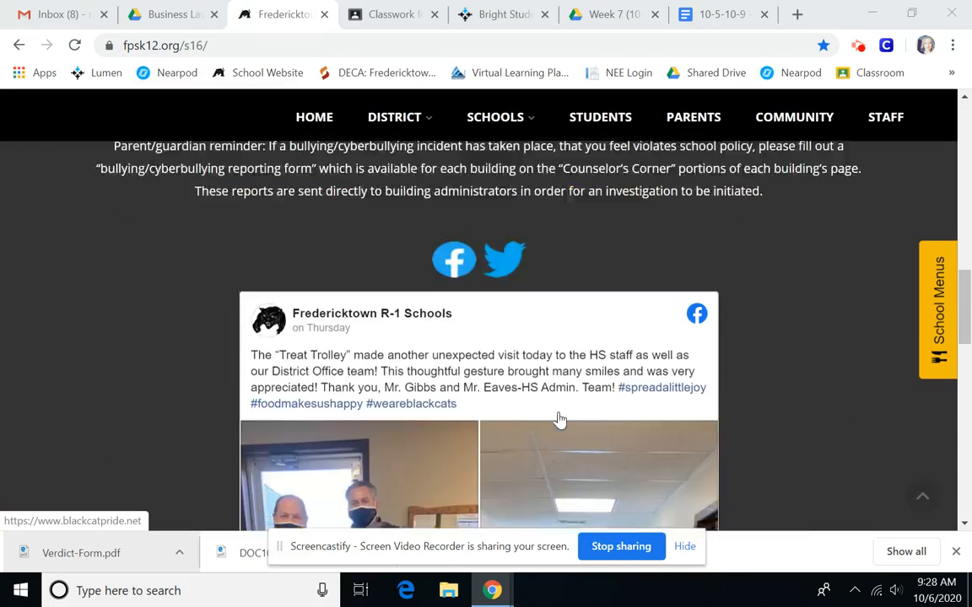
pyautogui.scroll(-4, 558, 420)
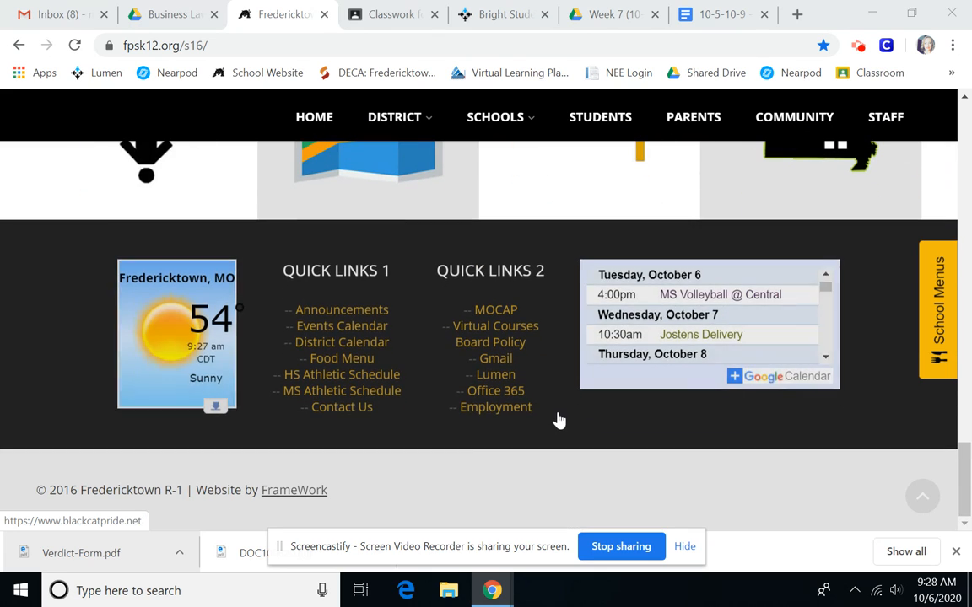
pyautogui.click(493, 389)
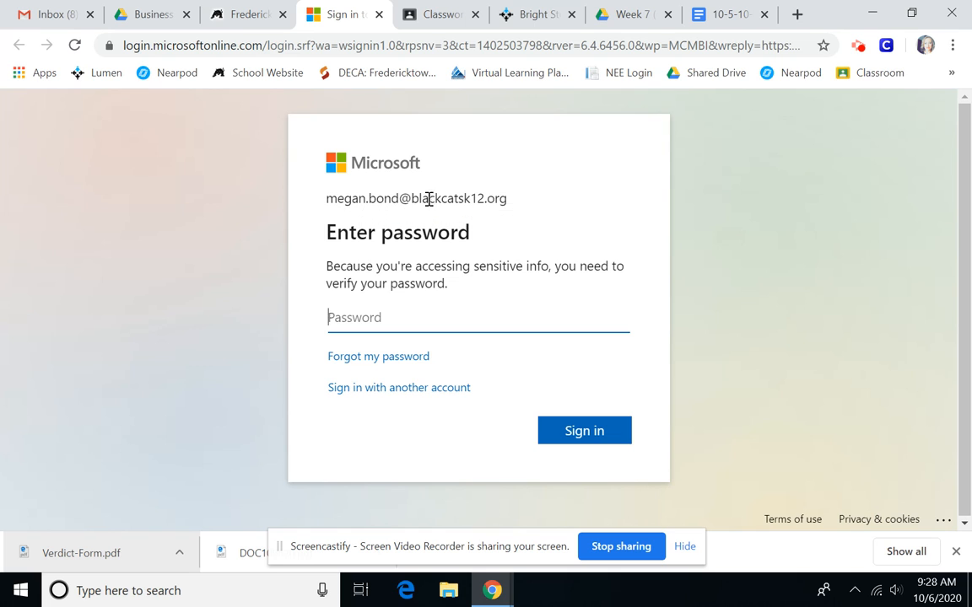
# Enter the account password on the Microsoft sign-in page and sign in to Office 365
pyautogui.moveTo(509, 205); pyautogui.dragTo(398, 204)
pyautogui.click(370, 318)
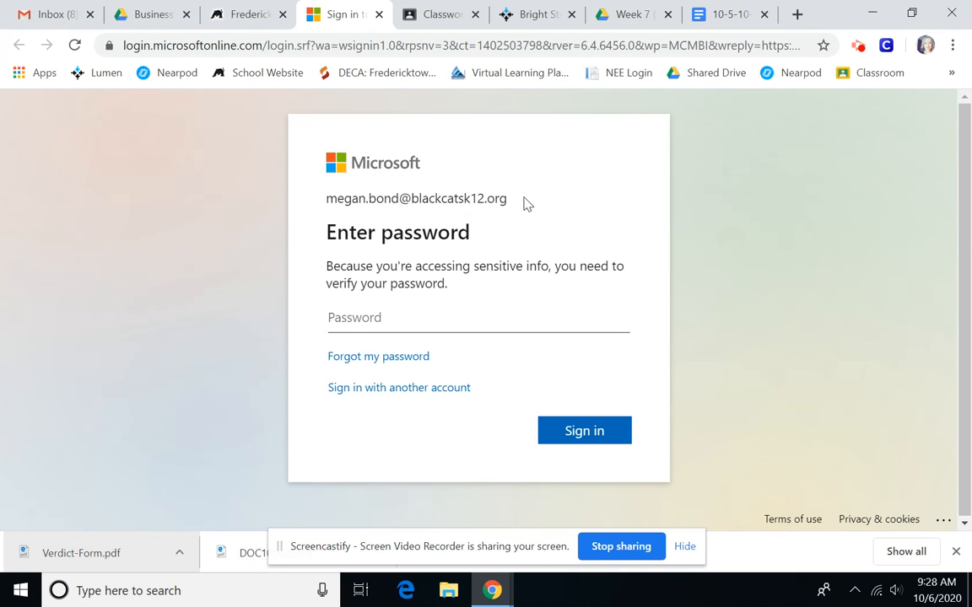
pyautogui.write('•••')
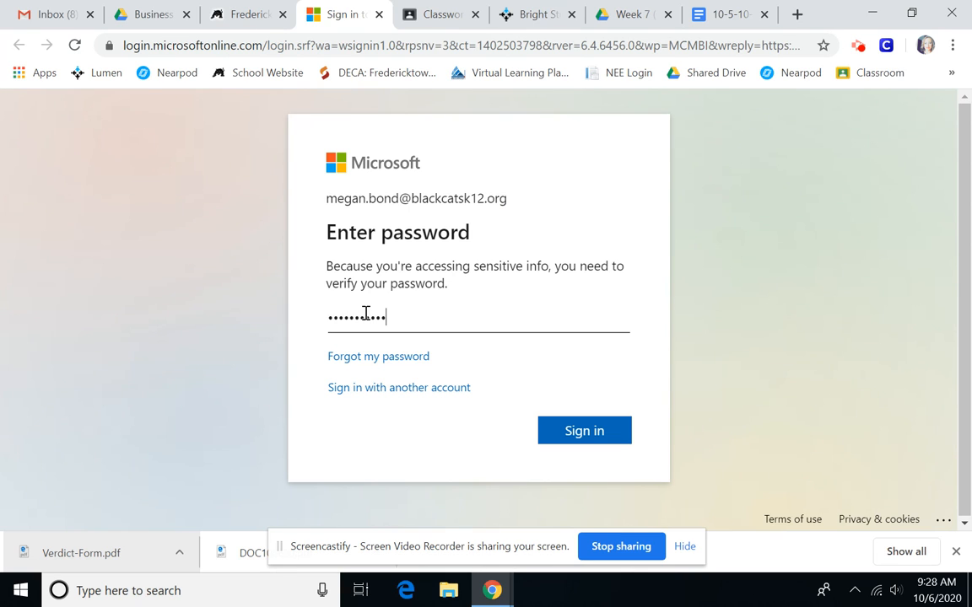
pyautogui.write('•••••••')
pyautogui.press('Return')
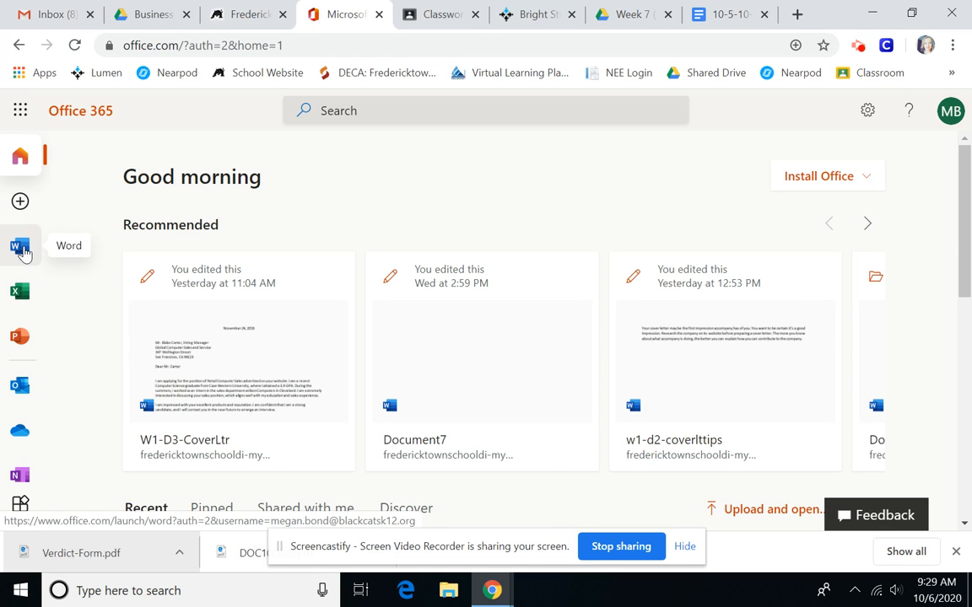
# Create a new blank Word document and save it online as W1-D2-CoverLtrTips
pyautogui.click(19, 246)
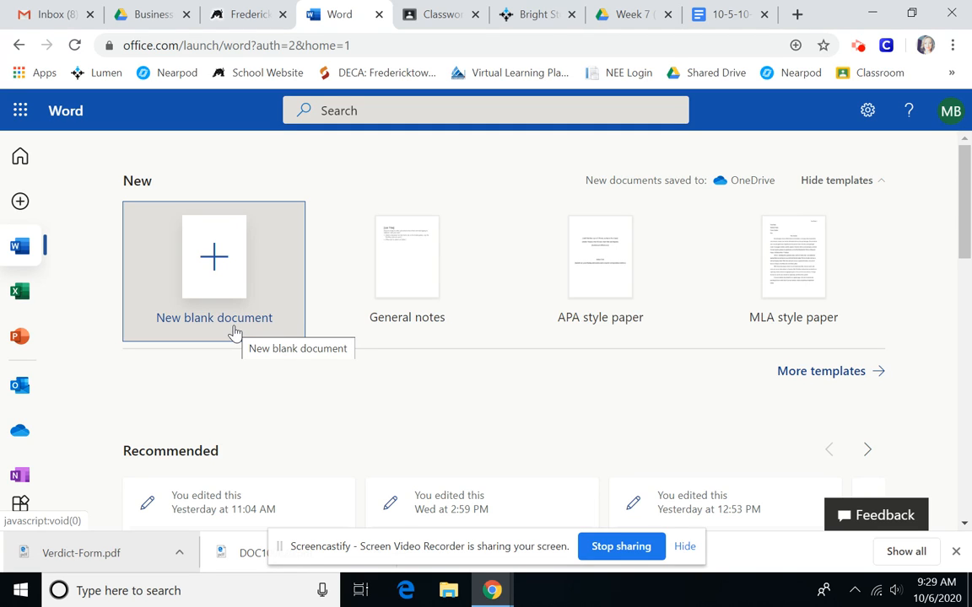
pyautogui.click(219, 288)
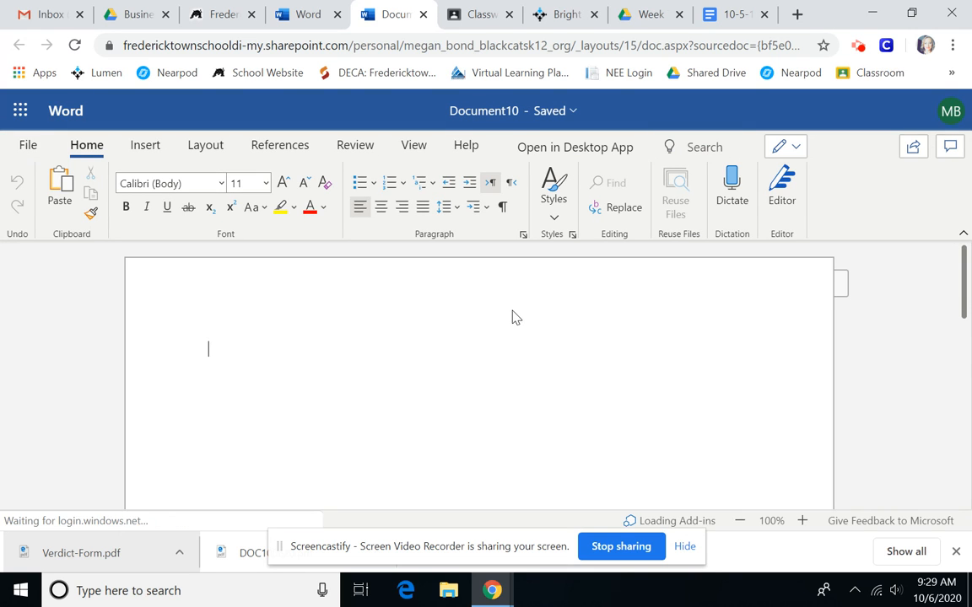
pyautogui.click(28, 145)
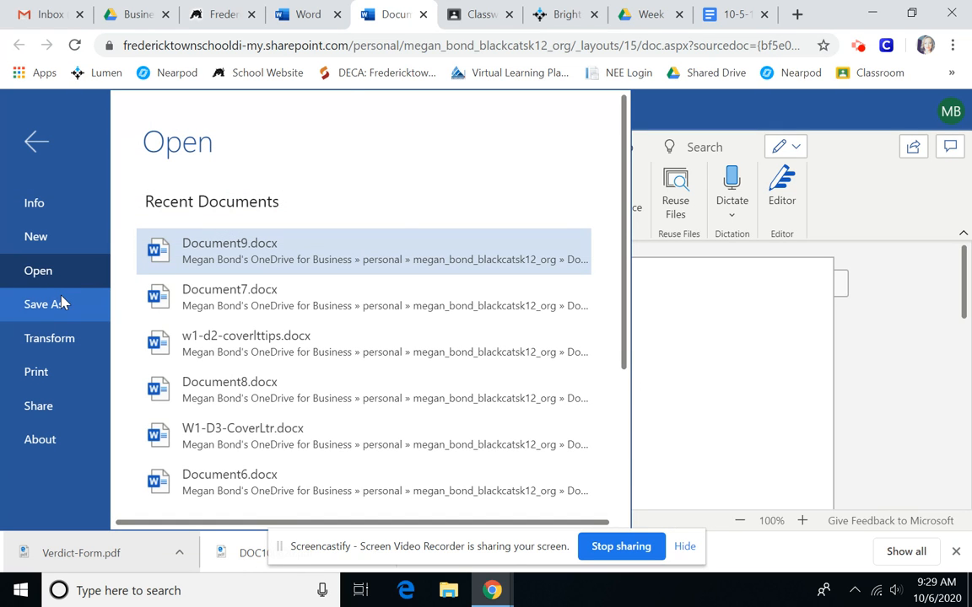
pyautogui.click(60, 304)
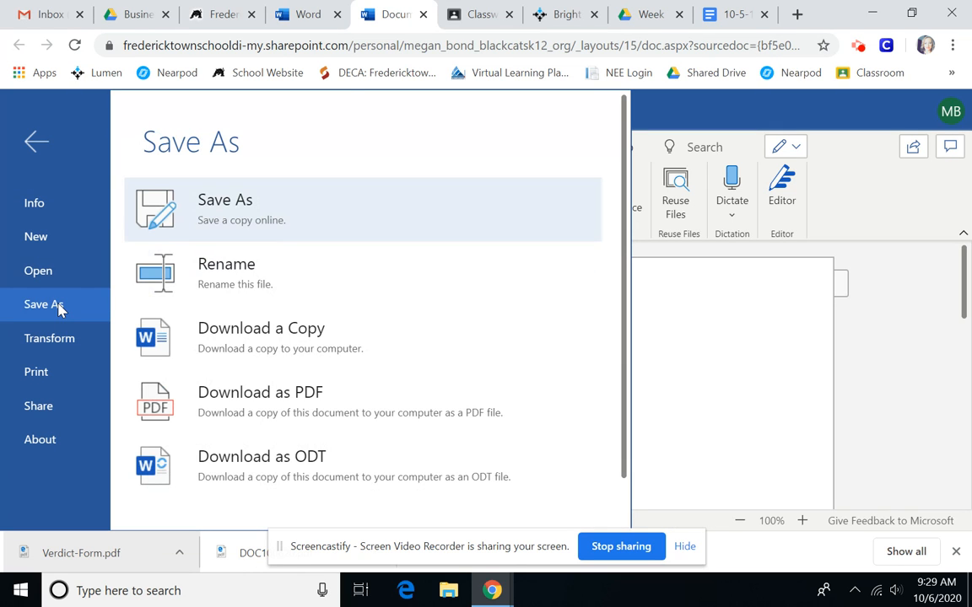
pyautogui.click(264, 221)
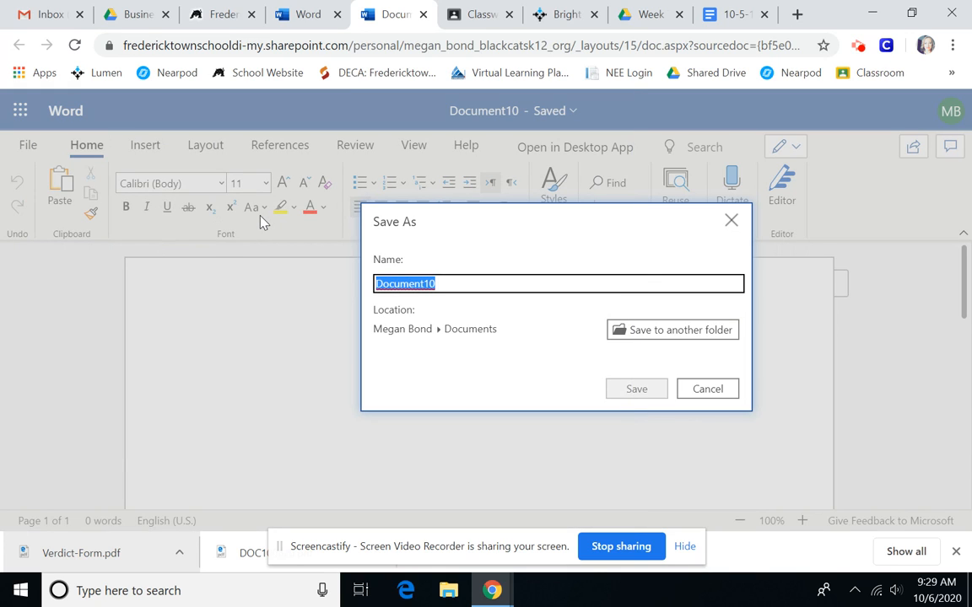
pyautogui.write('W1-D2')
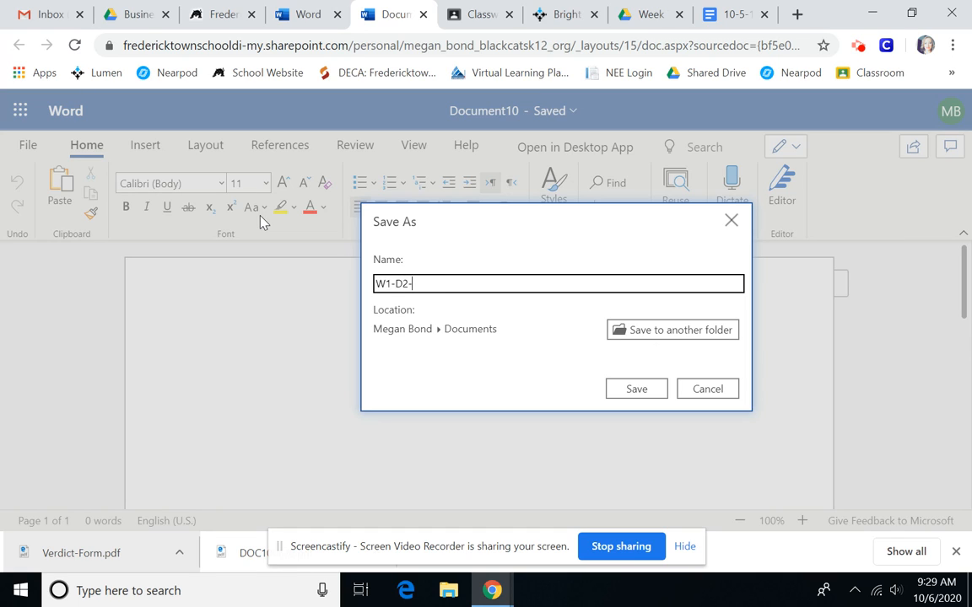
pyautogui.write('-CoverLtrTips')
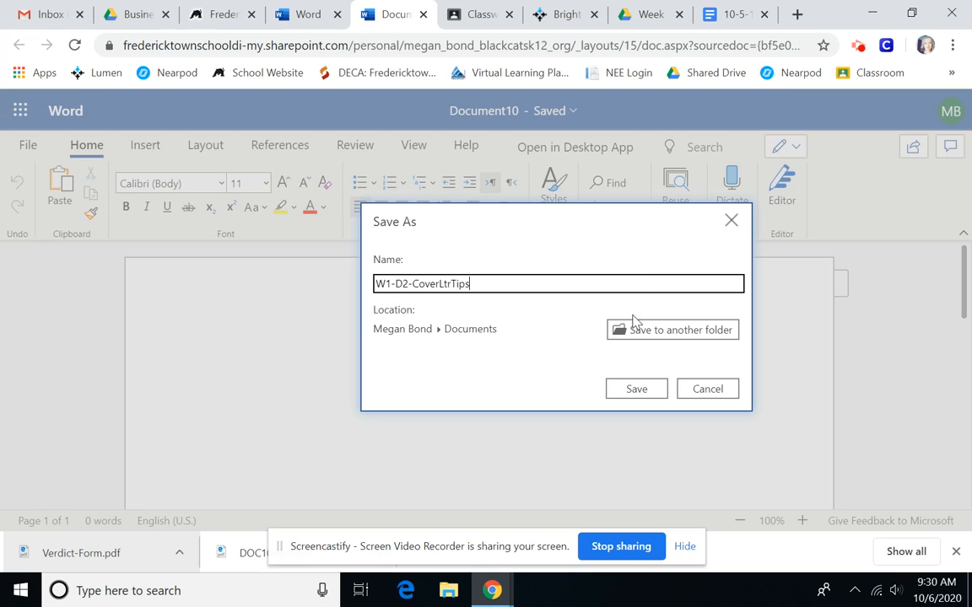
pyautogui.click(634, 389)
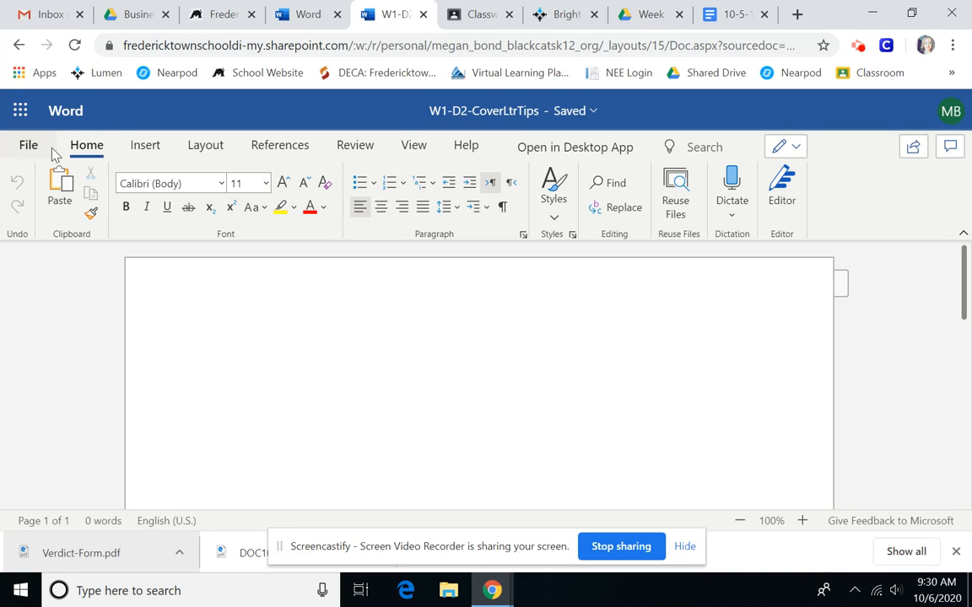
# Show the formatting marks and start the document with "Your cover letter may be the first impression a company has of you. You want to"
pyautogui.click(503, 208)
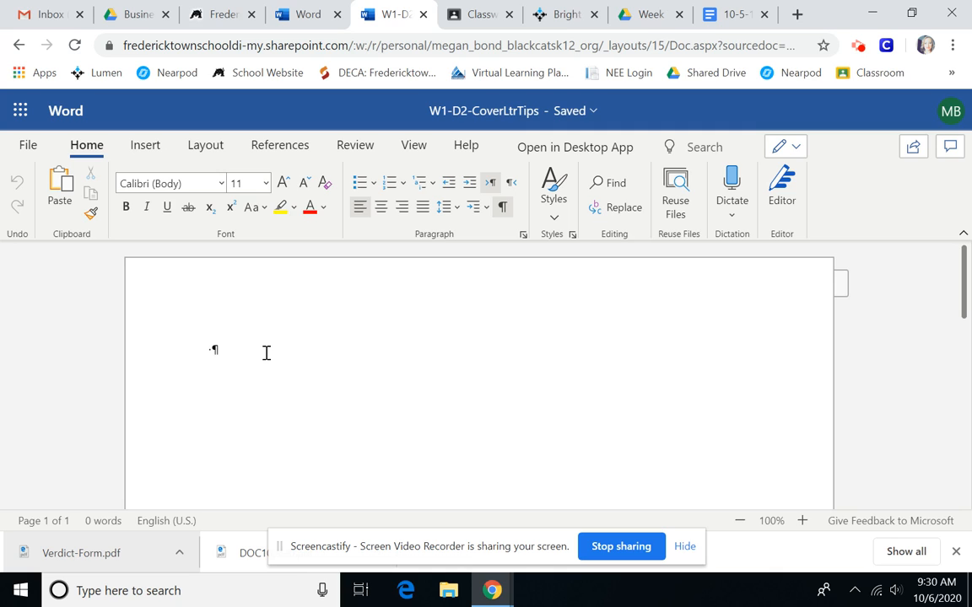
pyautogui.write('You')
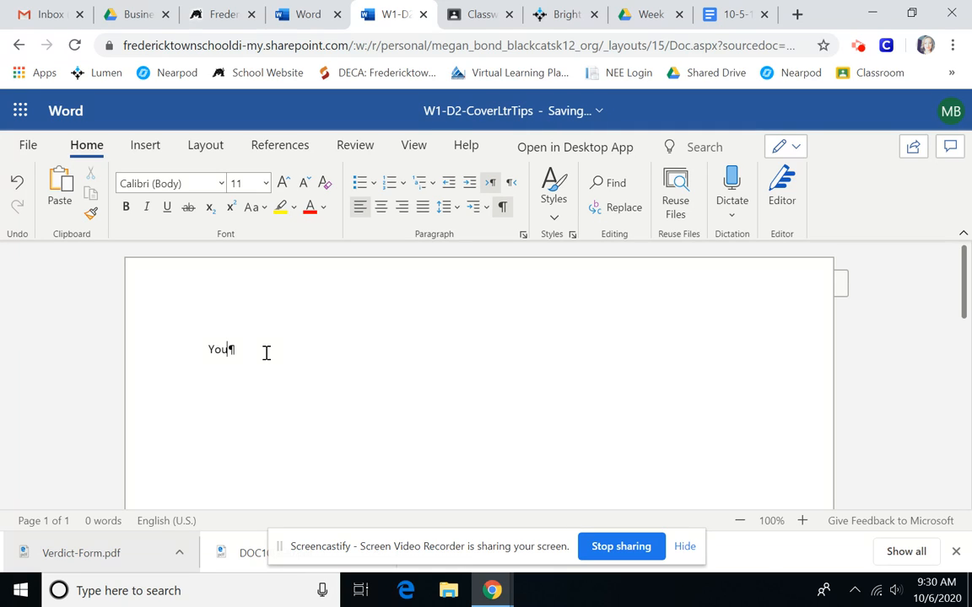
pyautogui.write('r cover letter ma')
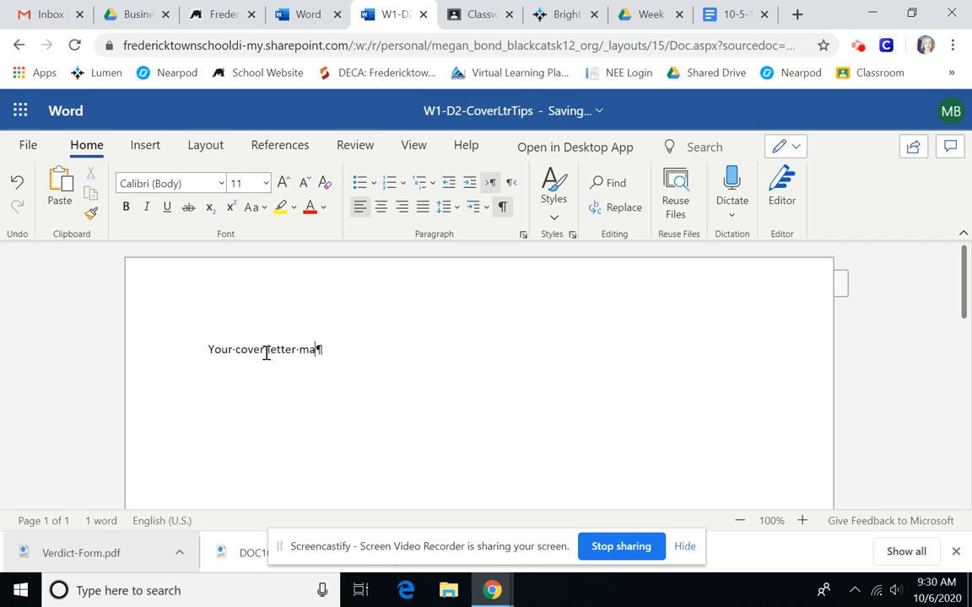
pyautogui.write('y be the first impressio')
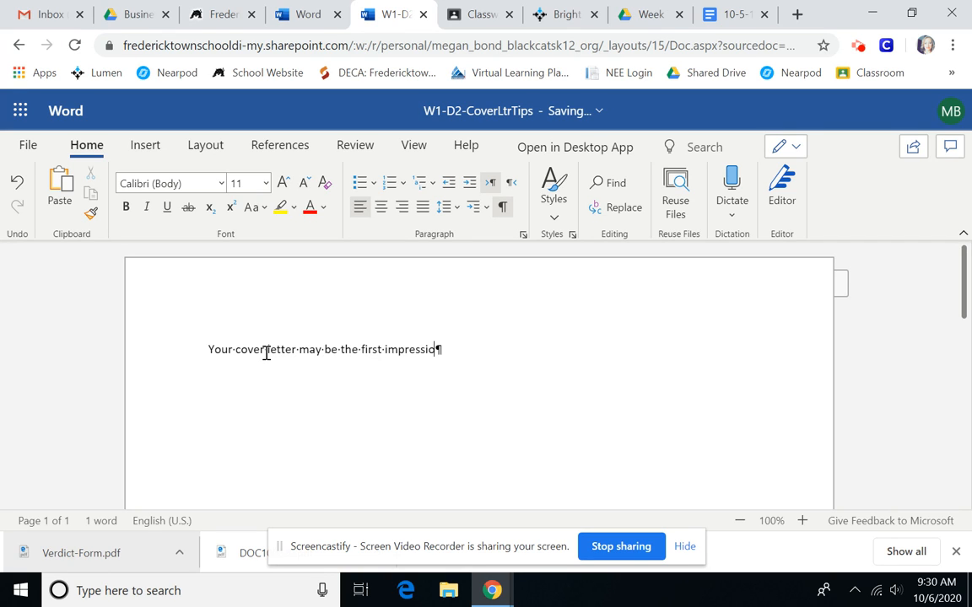
pyautogui.write('n a company has o')
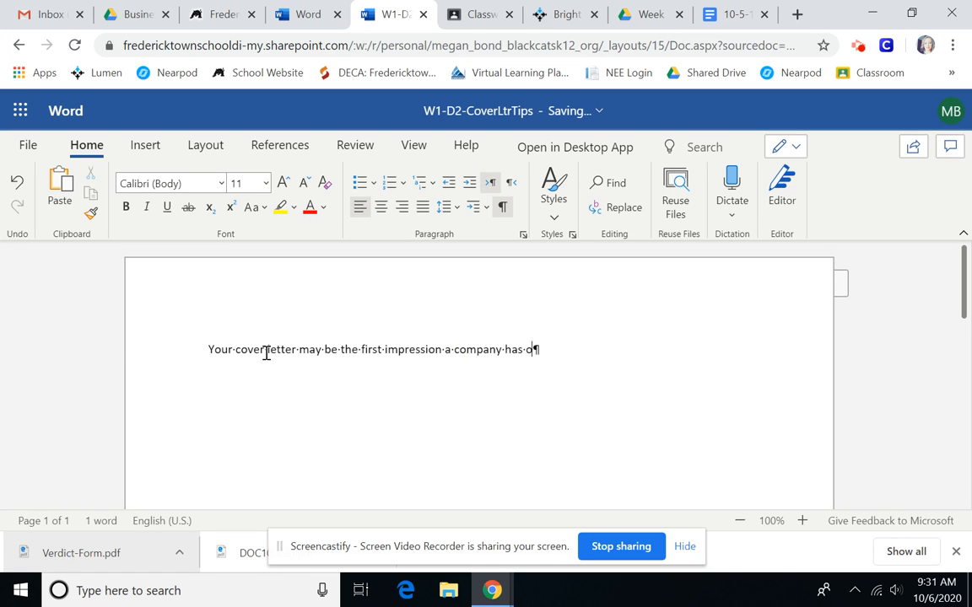
pyautogui.write('f you. You want to ')
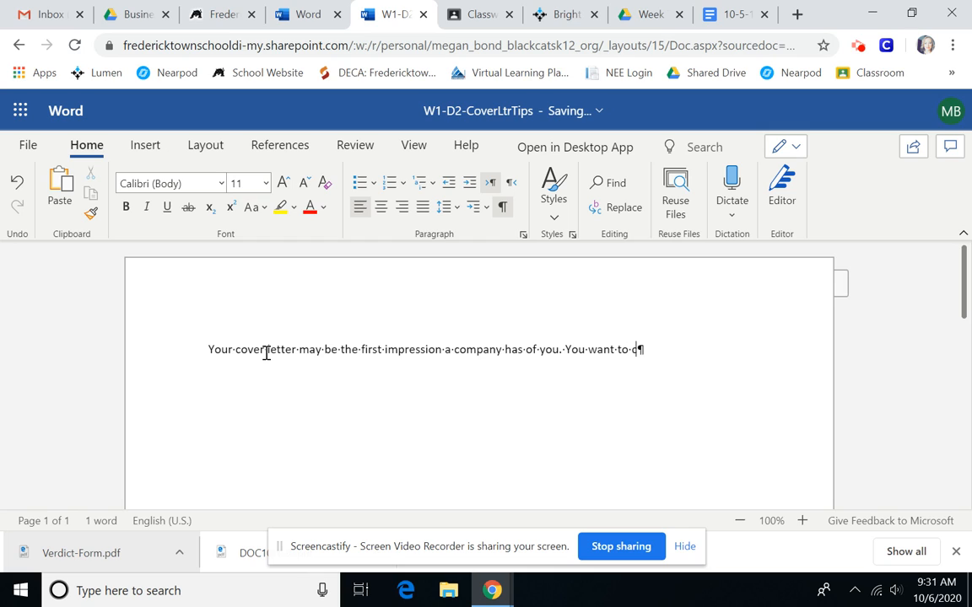
# Continue the paragraph with "be certain it's a good impression. Research the company on its website before preparing a cover letter."
pyautogui.write('be certa')
pyautogui.write('in')
pyautogui.write(" it's")
pyautogui.write(' a good imp')
pyautogui.write('ress')
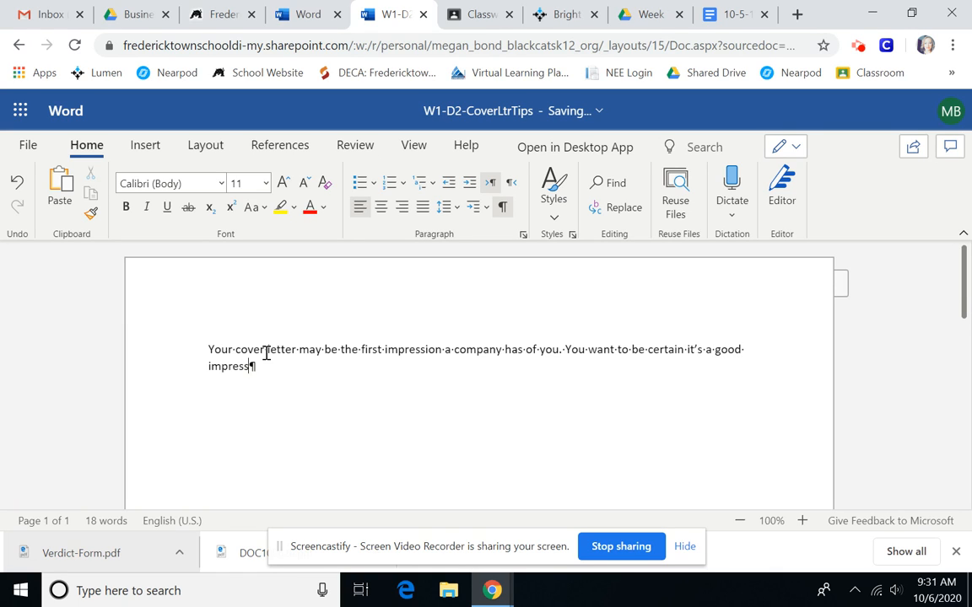
pyautogui.write('ion. Research the com')
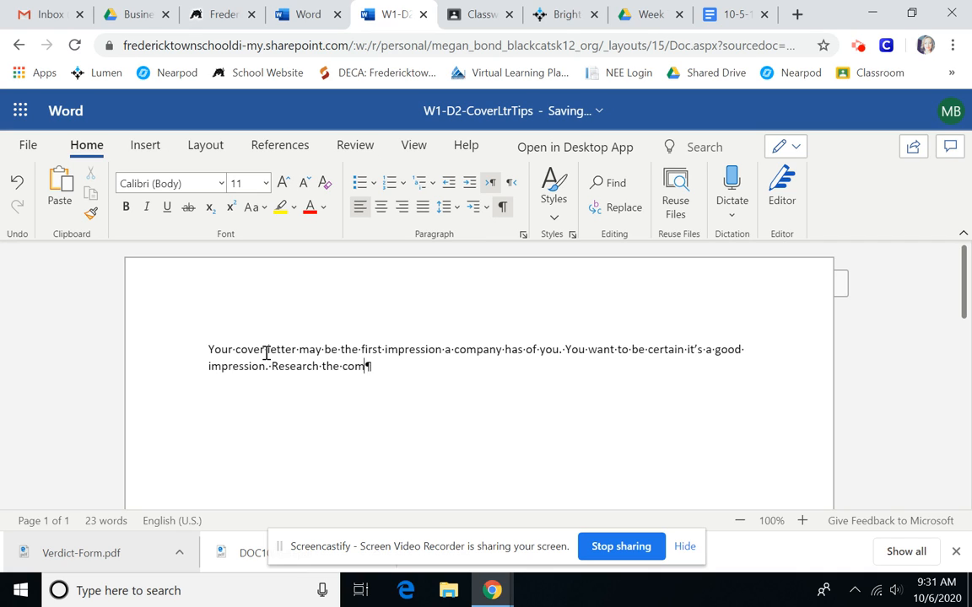
pyautogui.write('pany on its website')
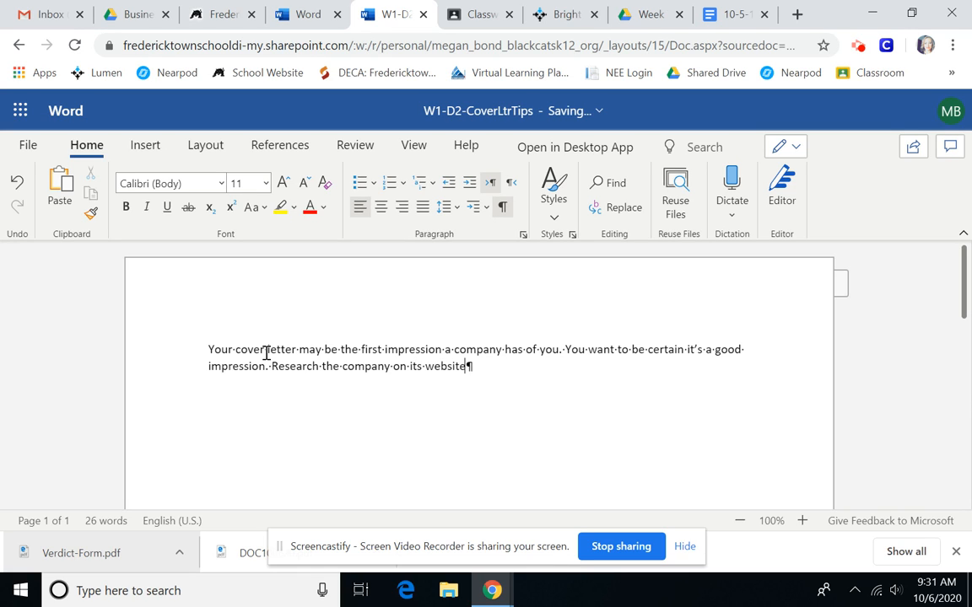
pyautogui.write(' before preparing a cover let')
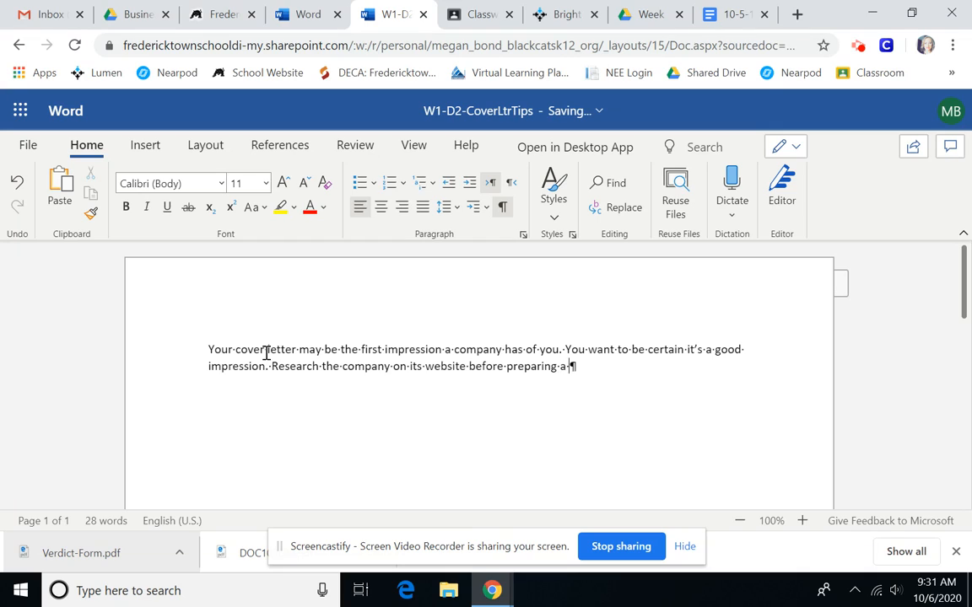
pyautogui.write('.')
# Finish the paragraph with "The more you know about what a company is doing, the better you can explain how you can contribute to the company."
pyautogui.write(' The more')
pyautogui.write(' you kno')
pyautogui.write('w about what a')
pyautogui.write(' company is doing')
pyautogui.write(', the better y')
pyautogui.write('ou can explai')
pyautogui.write('n ')
pyautogui.write('how you can')
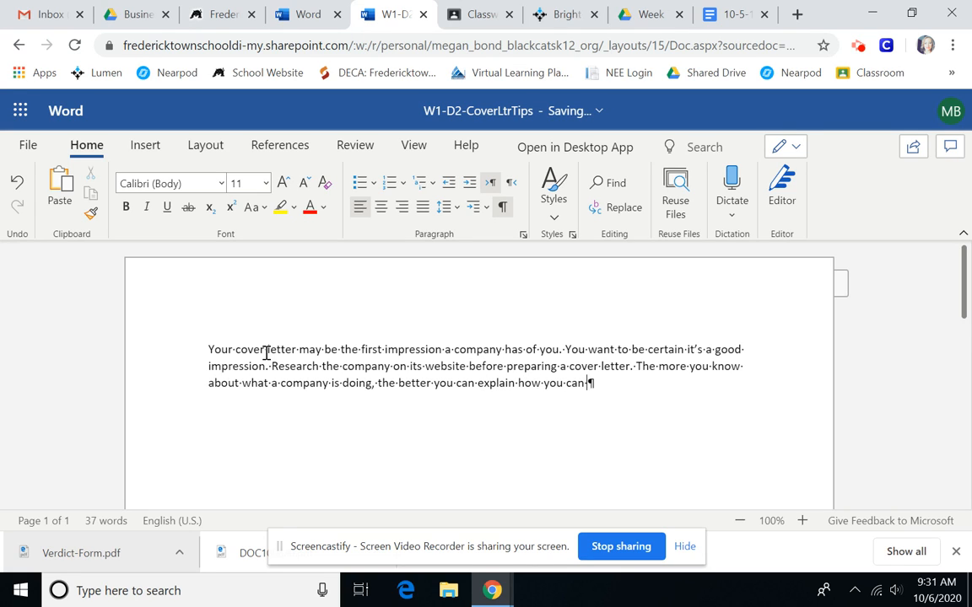
pyautogui.write(' contribute to the company.')
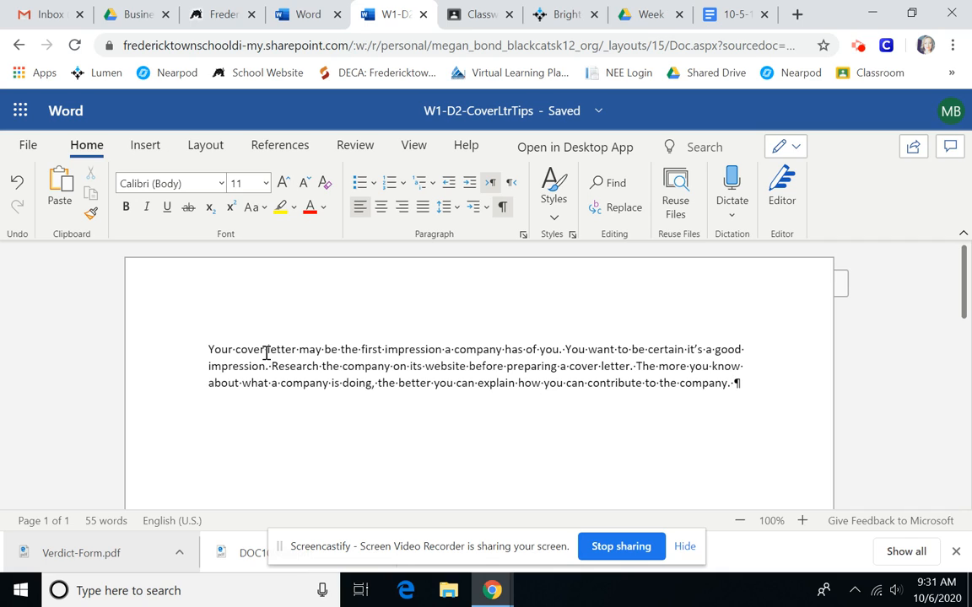
# Add a second paragraph: "Proofreading is critical. Errors in cover letter will likely eliminate you. Don't go it alone. Ask others to proof your letter as well."
pyautogui.press('Return')
pyautogui.write('P')
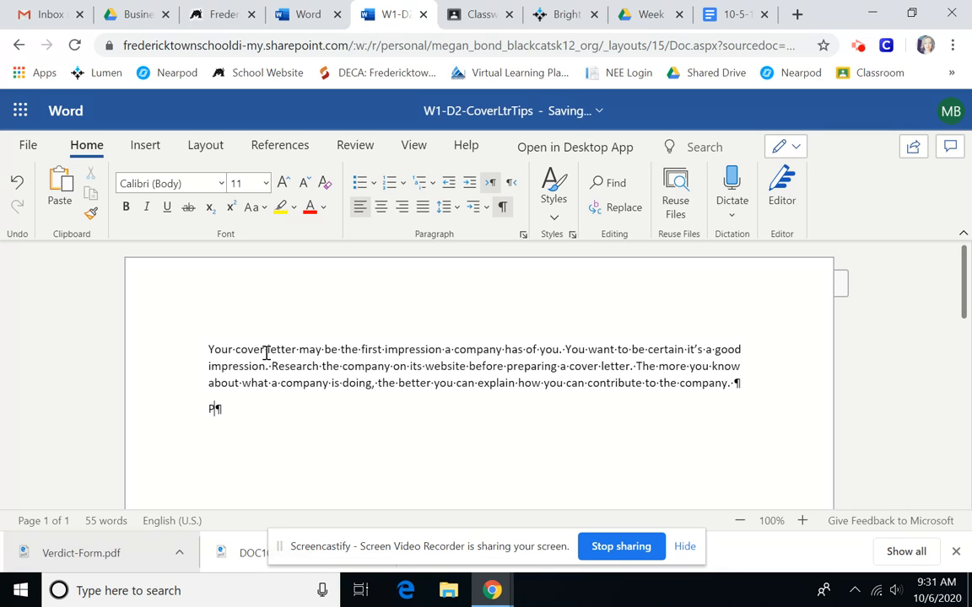
pyautogui.write('roofreading is critical')
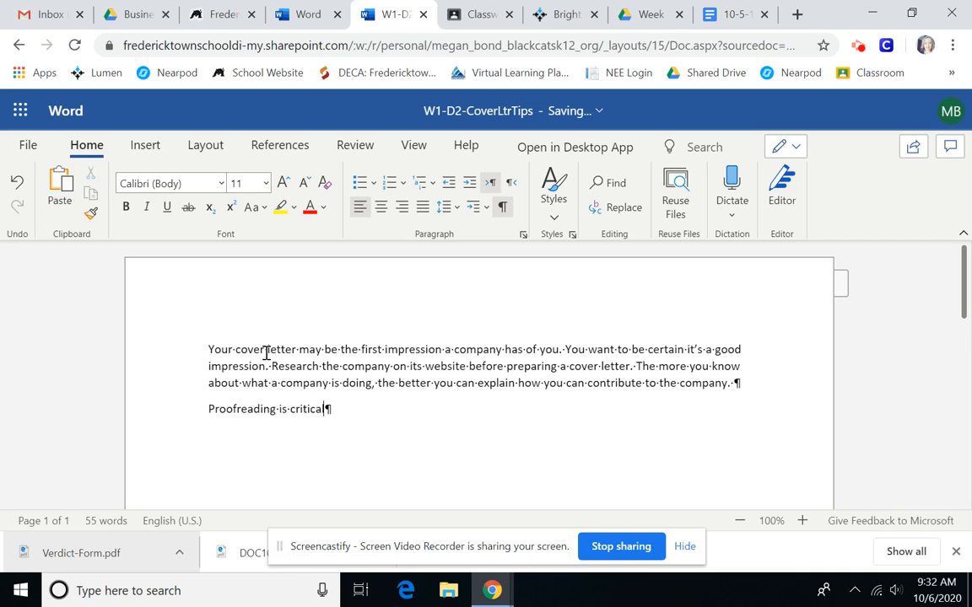
pyautogui.write('. Errors in cover letter will likely')
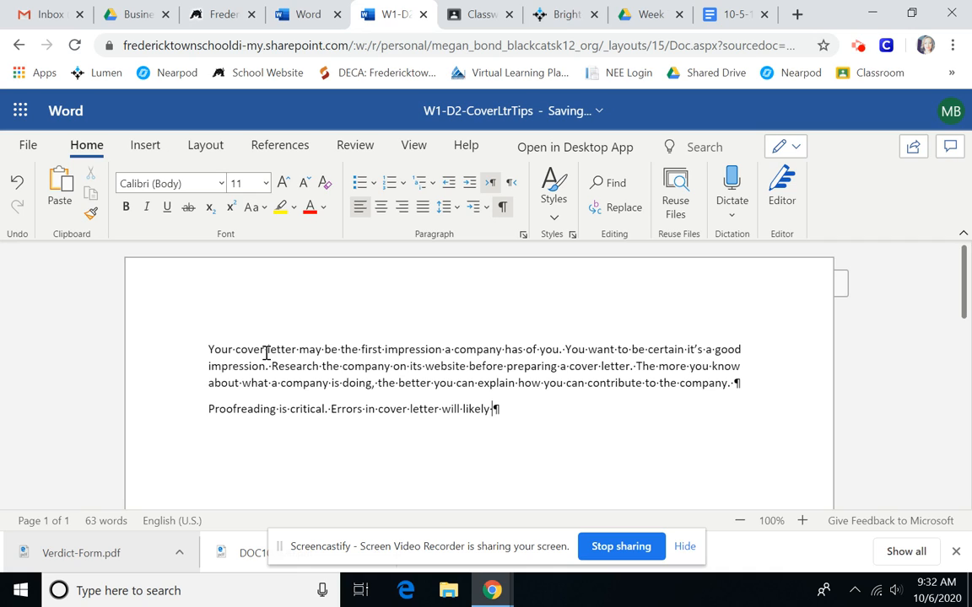
pyautogui.write(' eliminate you. ')
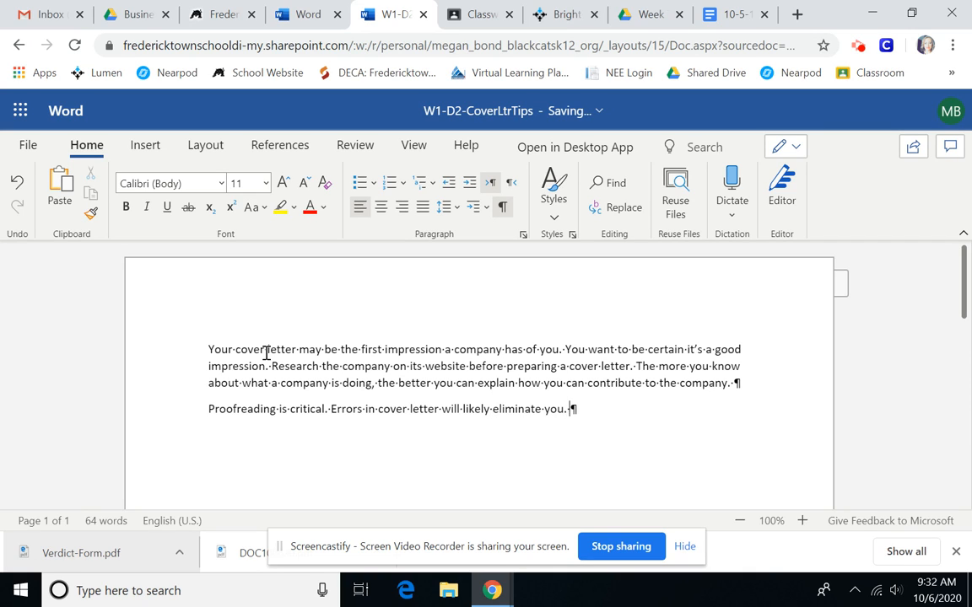
pyautogui.write("Don't go it alon")
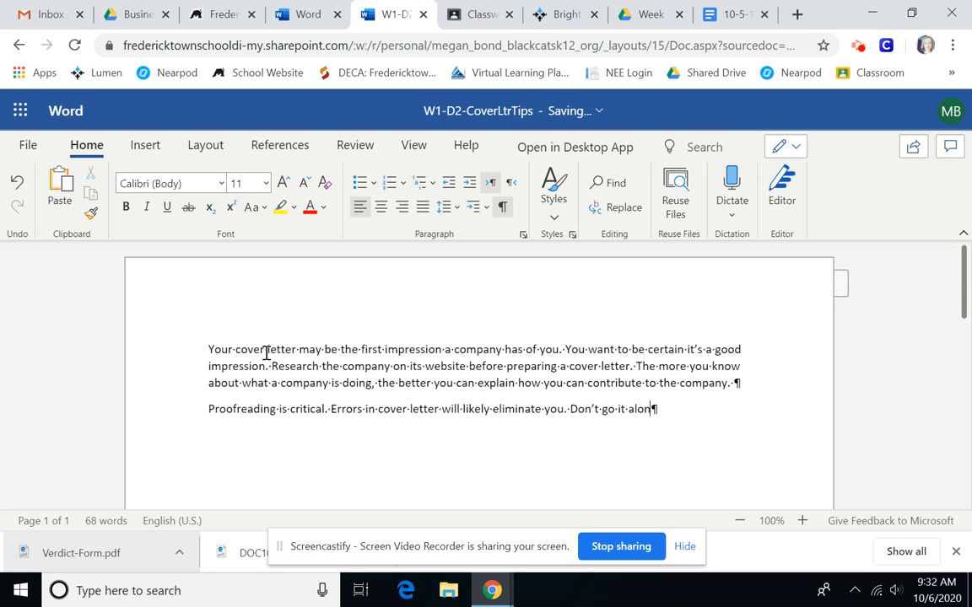
pyautogui.write('e. Ask others to proo')
pyautogui.write('f your letter as w')
pyautogui.write('ell.')
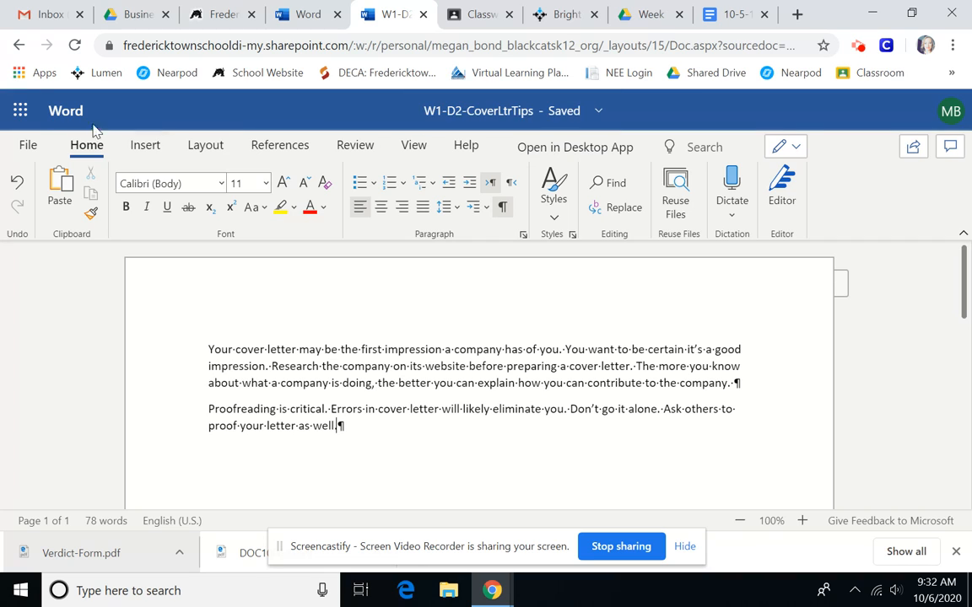
# Return to the Office 365 home page and look for W1-D2-CoverLtrTips in the recent files
pyautogui.click(19, 113)
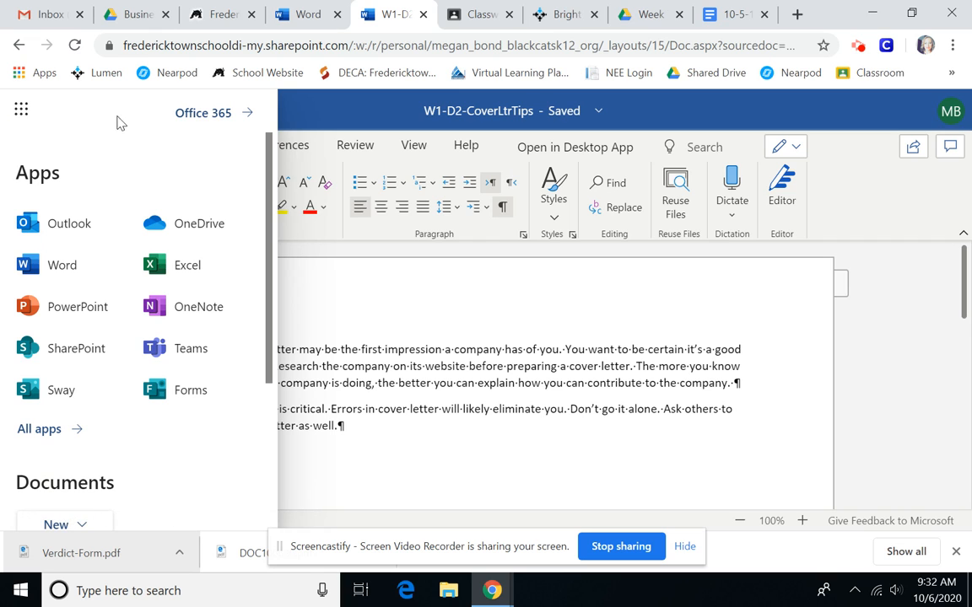
pyautogui.click(203, 113)
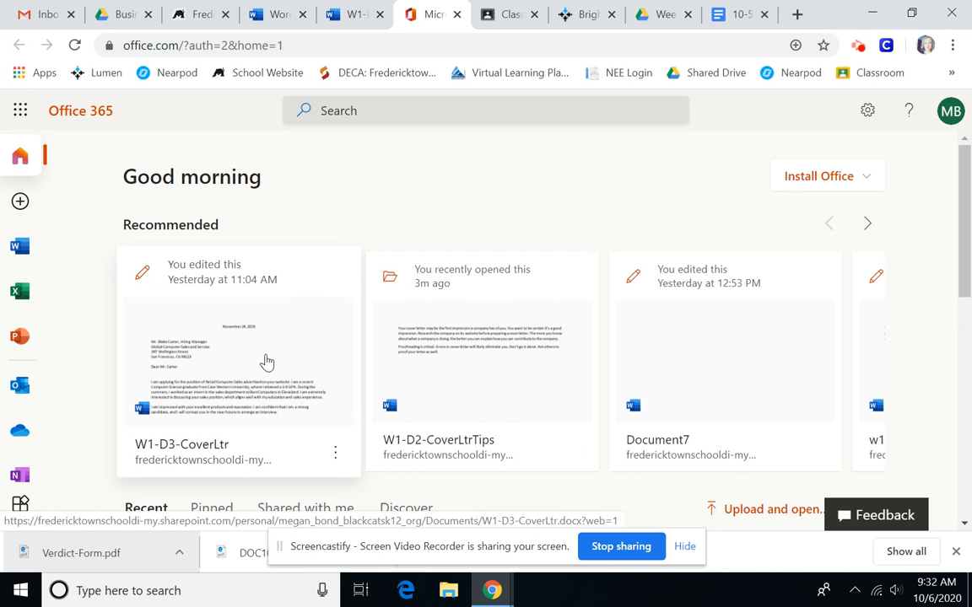
pyautogui.scroll(-3, 269, 362)
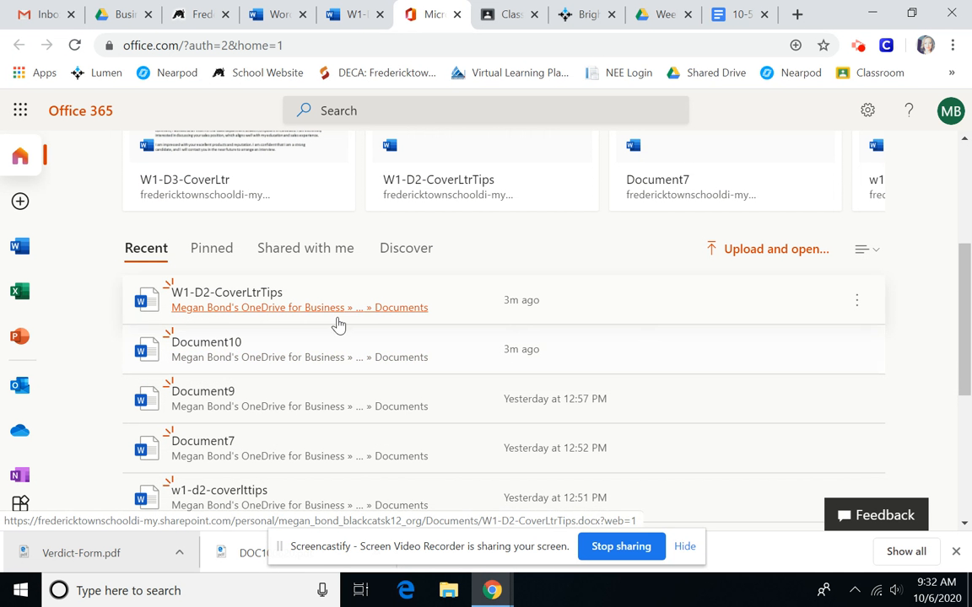
# Create a new blank Word document from the Office 365 home page
pyautogui.scroll(-3, 331, 347)
pyautogui.scroll(3, 334, 347)
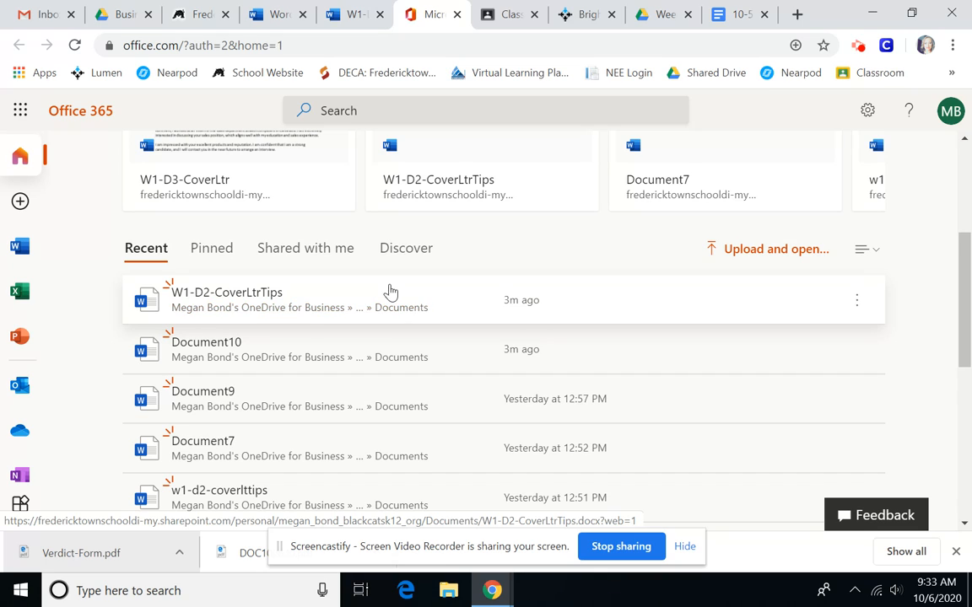
pyautogui.click(20, 247)
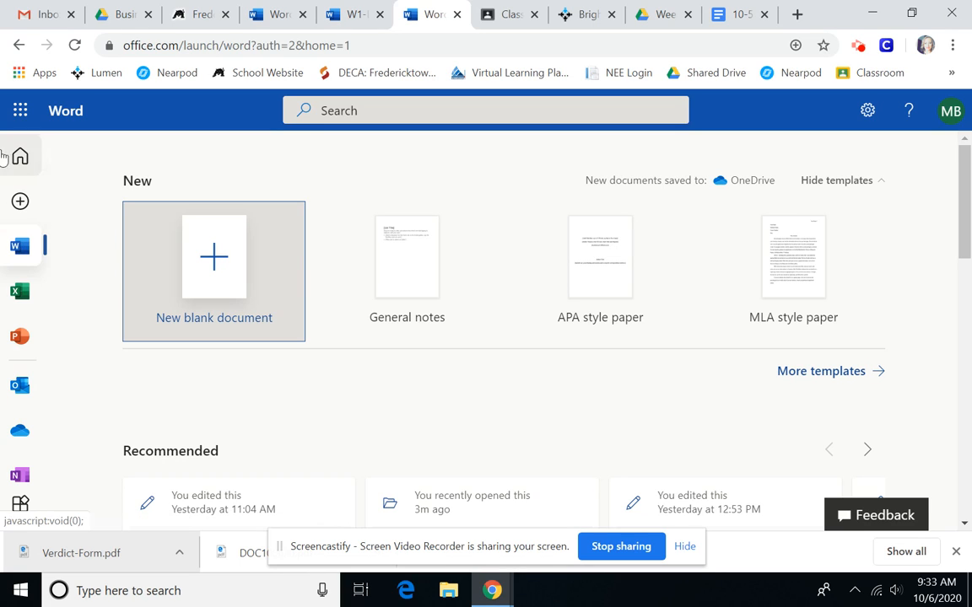
pyautogui.click(234, 258)
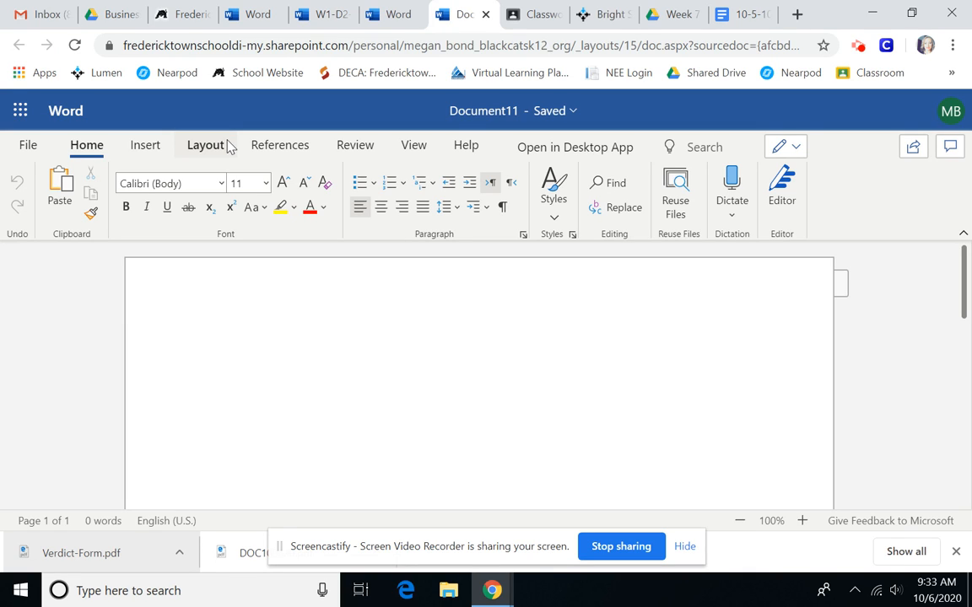
# Set the new document's line spacing to Single and reduce the spacing after paragraphs
pyautogui.click(523, 236)
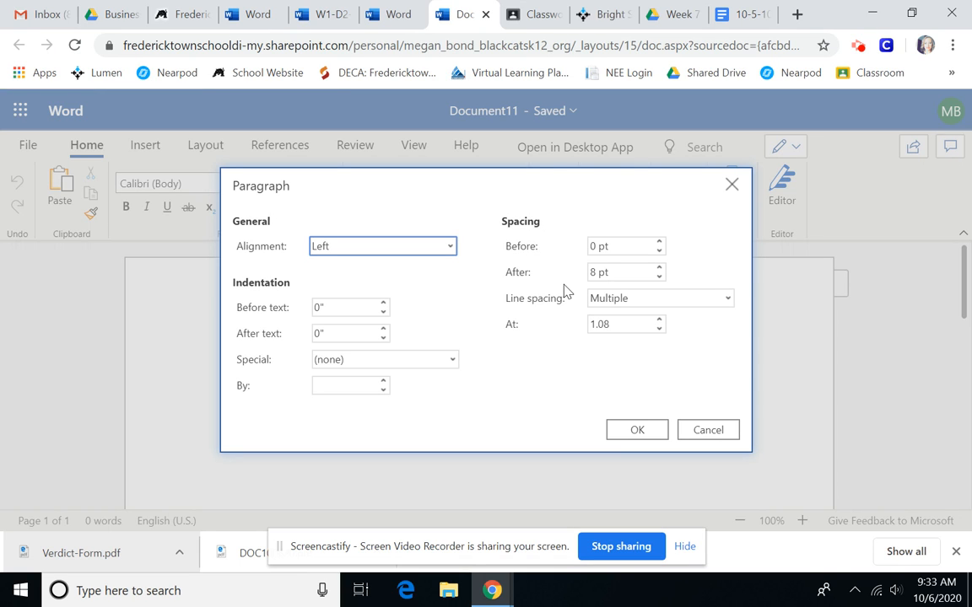
pyautogui.click(591, 301)
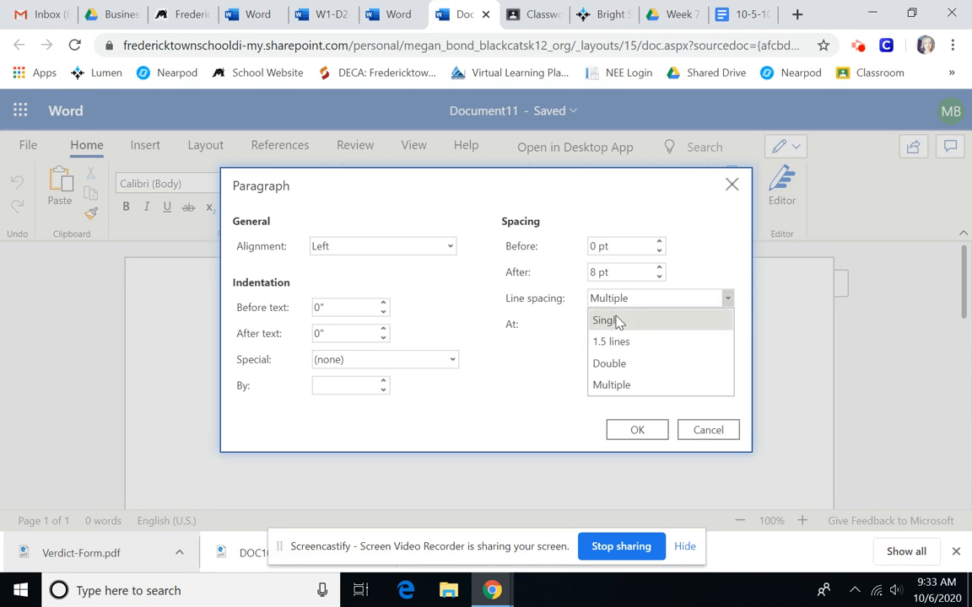
pyautogui.click(618, 321)
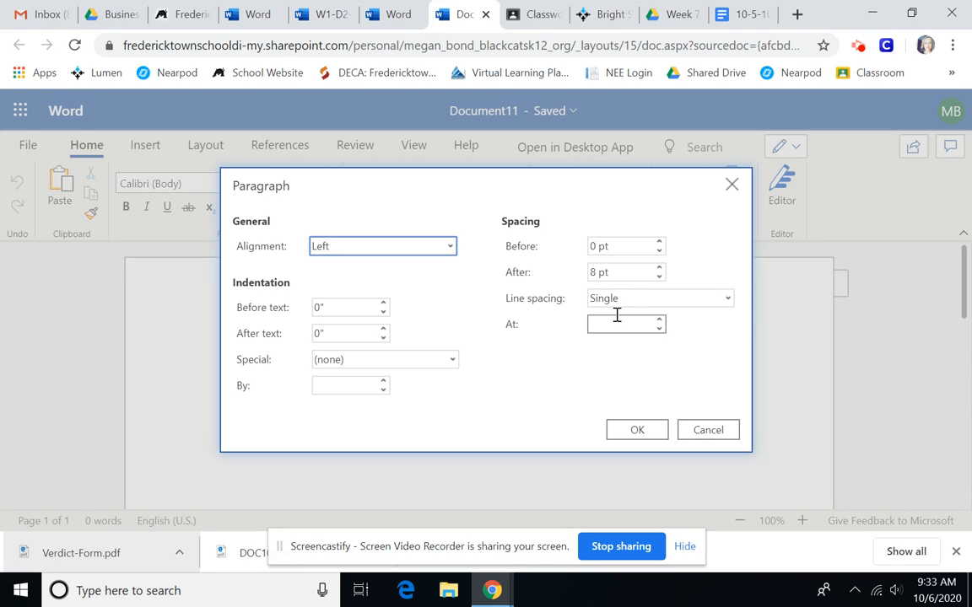
pyautogui.click(659, 276)
pyautogui.click(660, 276)
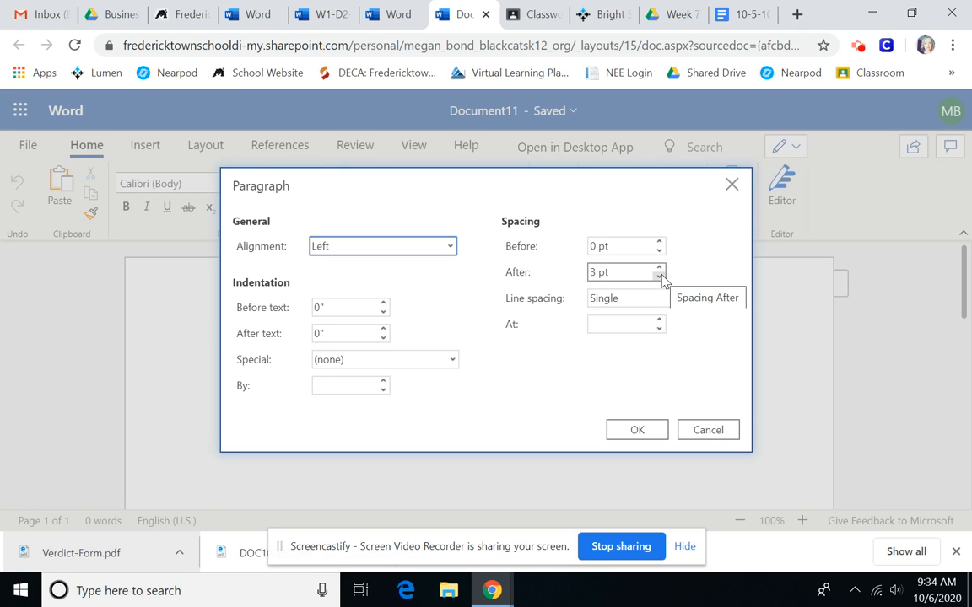
pyautogui.click(637, 431)
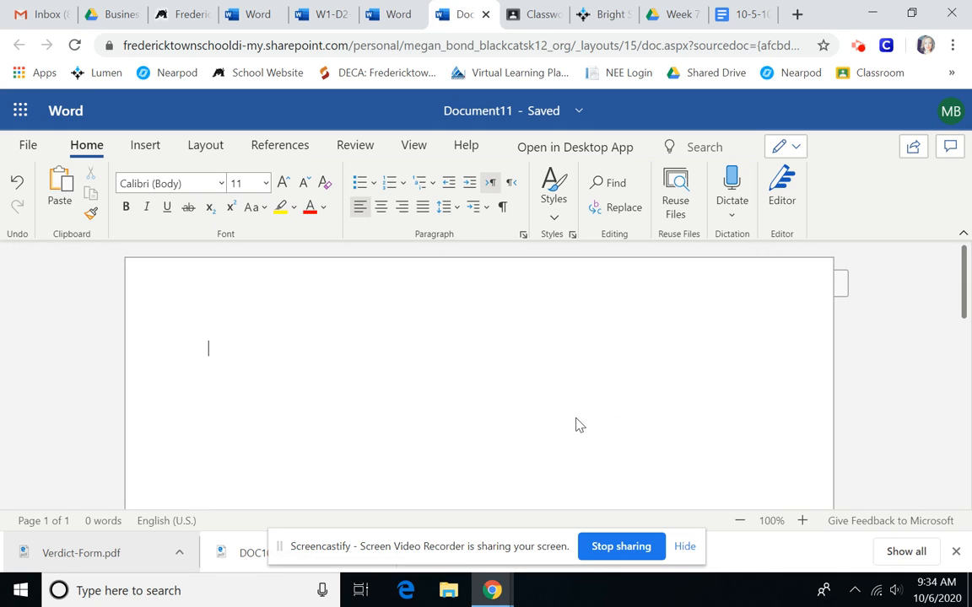
# Try to save a copy of the document online as W1-D3-CoverLtr
pyautogui.click(27, 146)
pyautogui.click(53, 314)
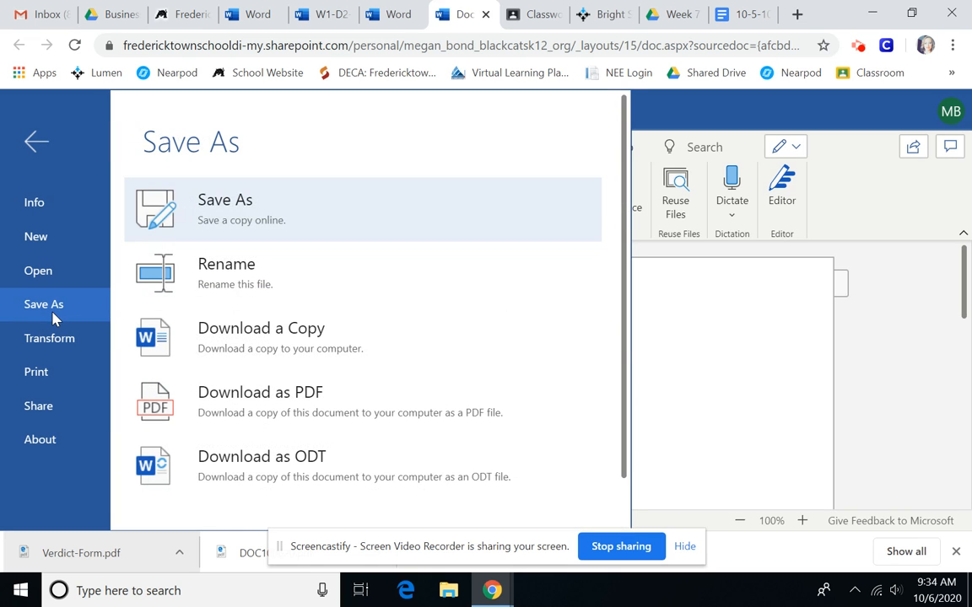
pyautogui.click(277, 215)
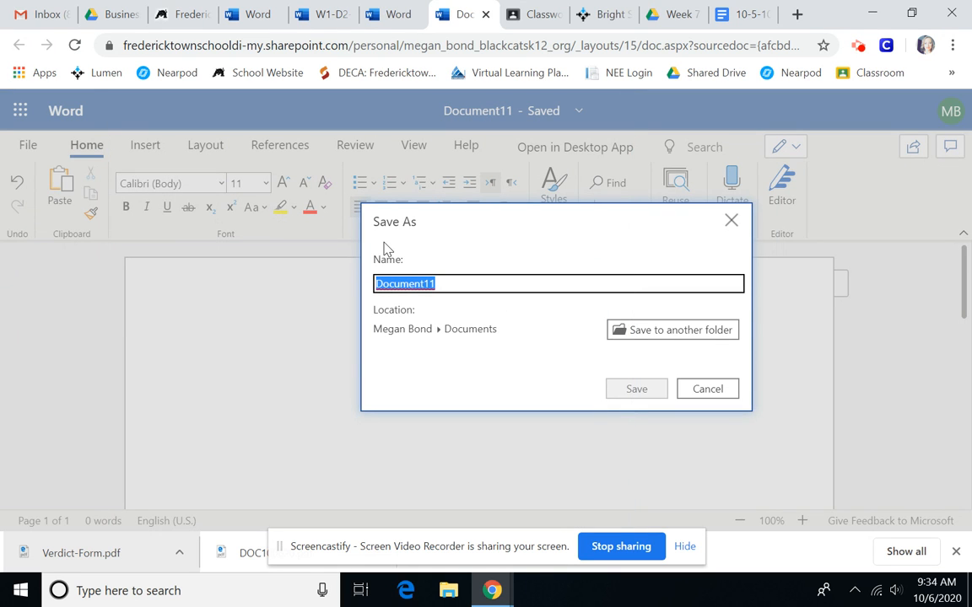
pyautogui.write('W1-D3-CoverLtr')
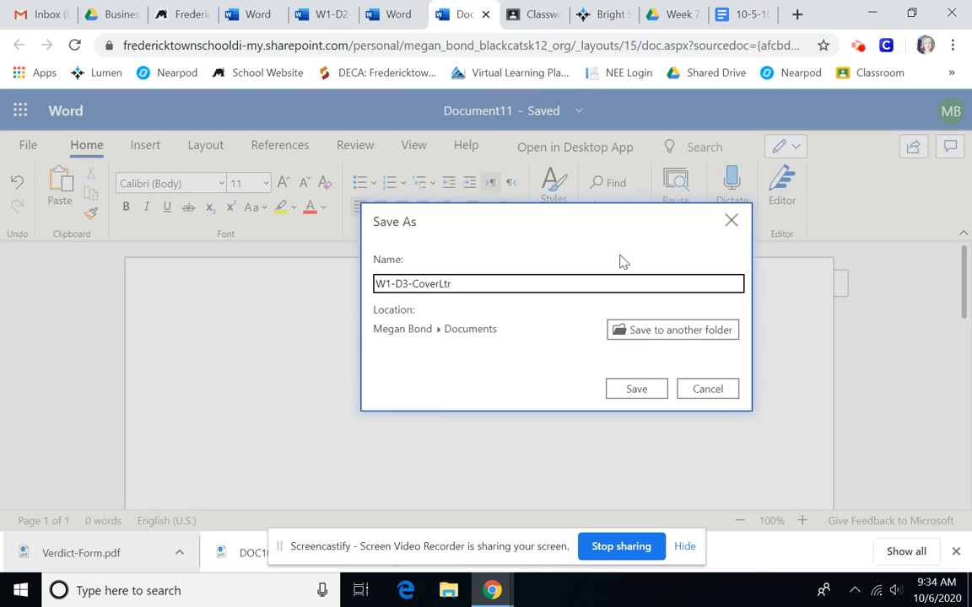
pyautogui.click(646, 394)
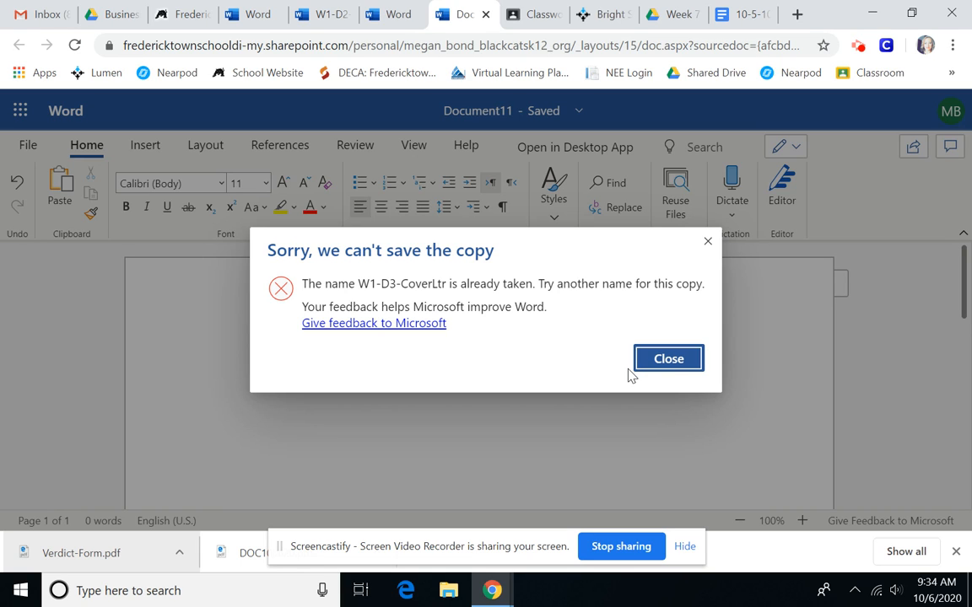
pyautogui.click(644, 362)
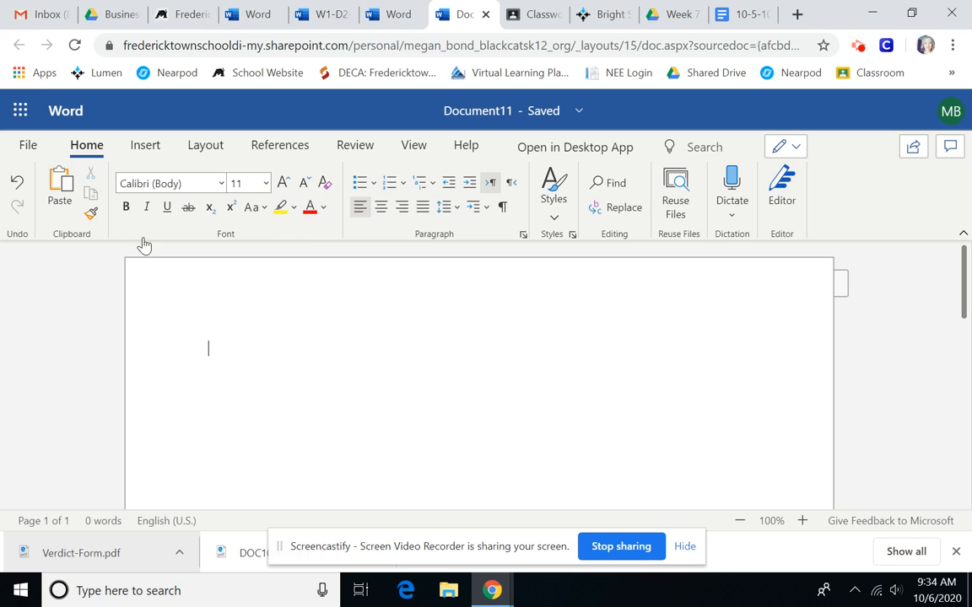
# Return to the Office 365 home page, look through the recent files and open the full file list in OneDrive
pyautogui.click(19, 111)
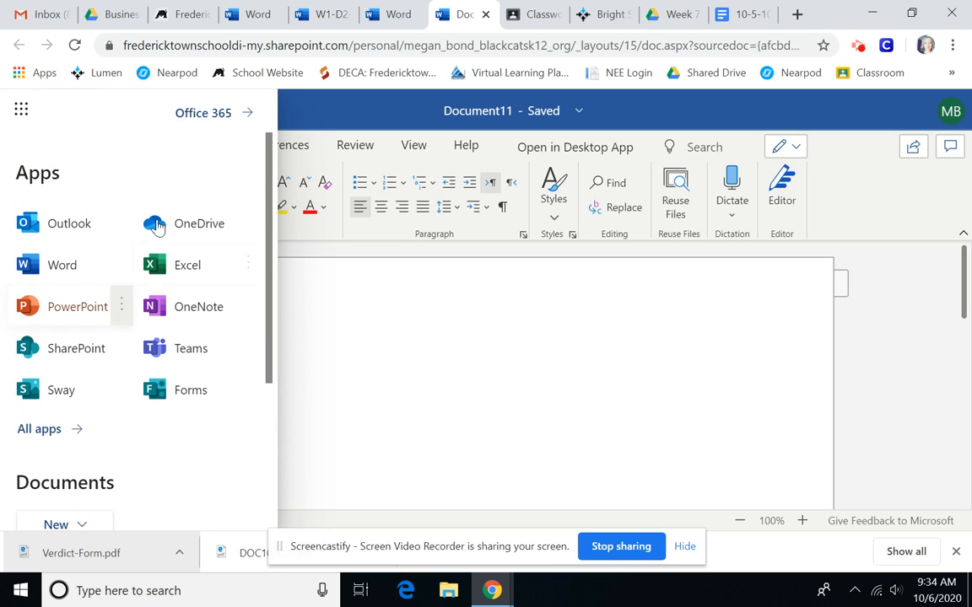
pyautogui.click(201, 113)
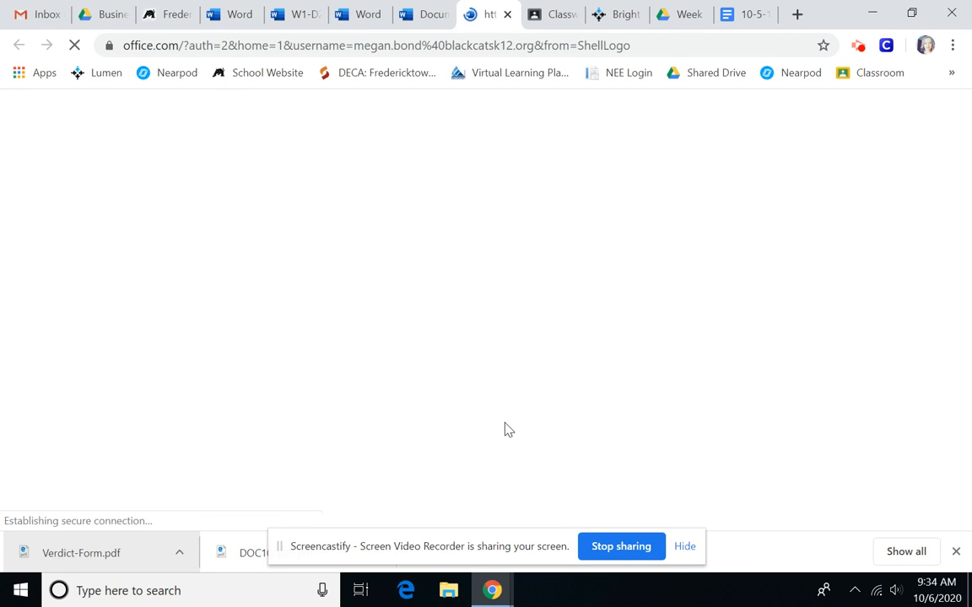
pyautogui.scroll(-4, 405, 408)
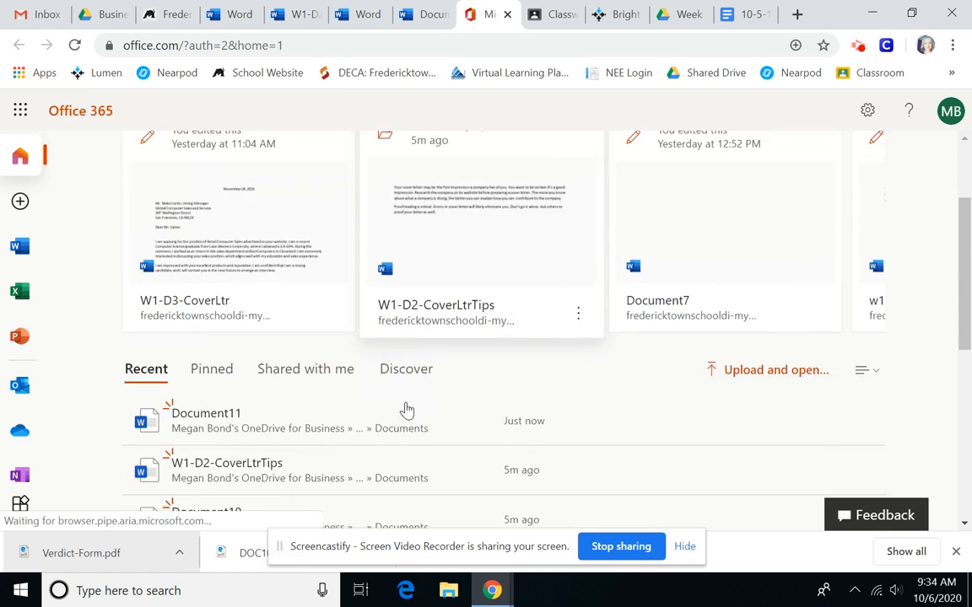
pyautogui.scroll(-1, 405, 408)
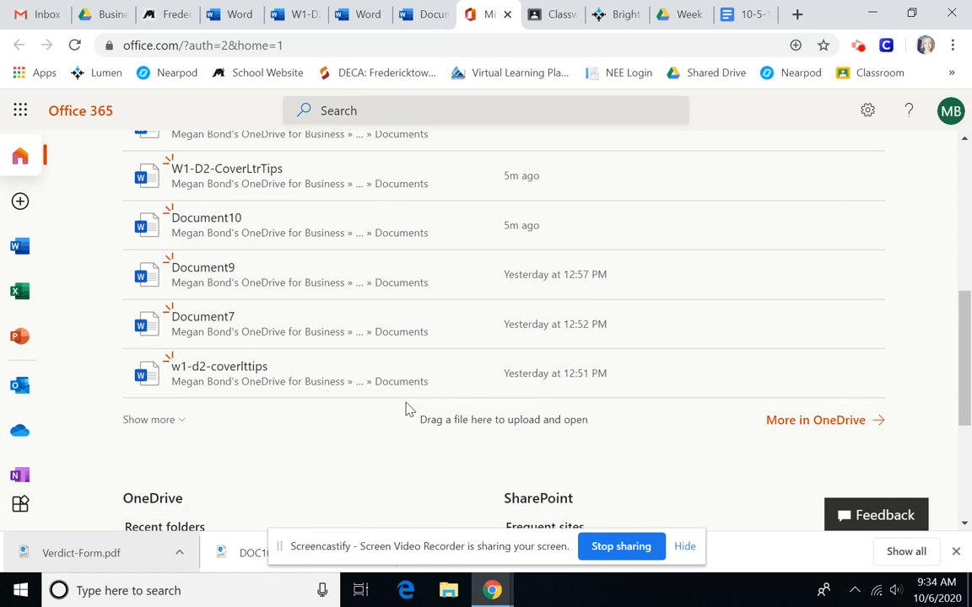
pyautogui.click(814, 420)
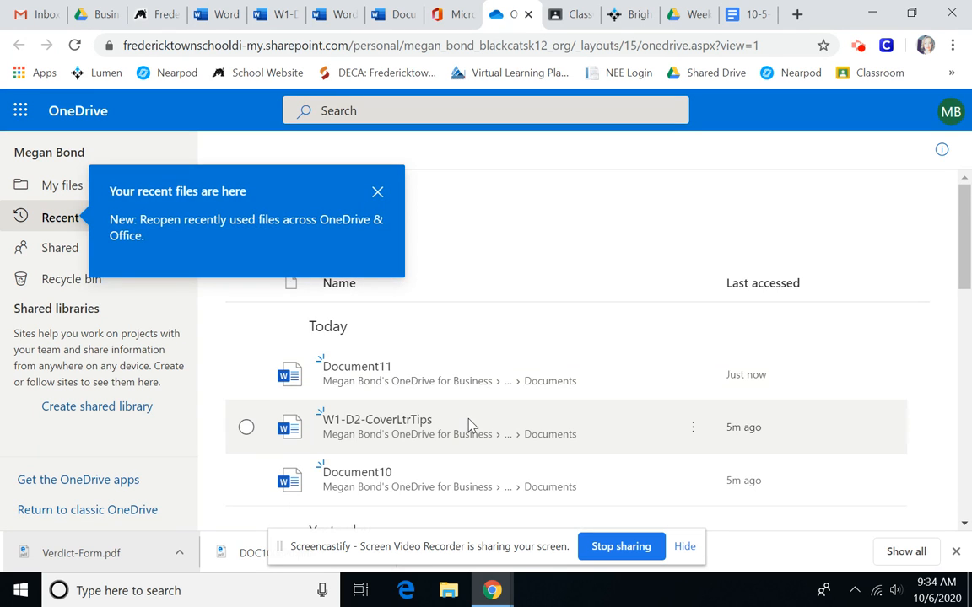
# Select W1-D3-CoverLtr among the recent OneDrive files and examine which actions are available for it
pyautogui.scroll(-2, 468, 423)
pyautogui.scroll(-2, 522, 417)
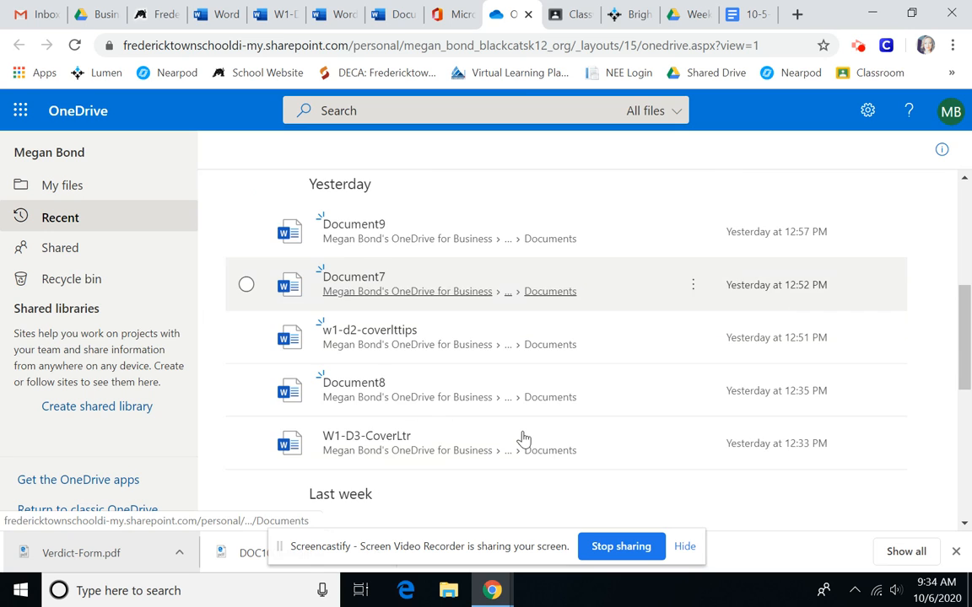
pyautogui.click(245, 443)
pyautogui.scroll(5, 662, 371)
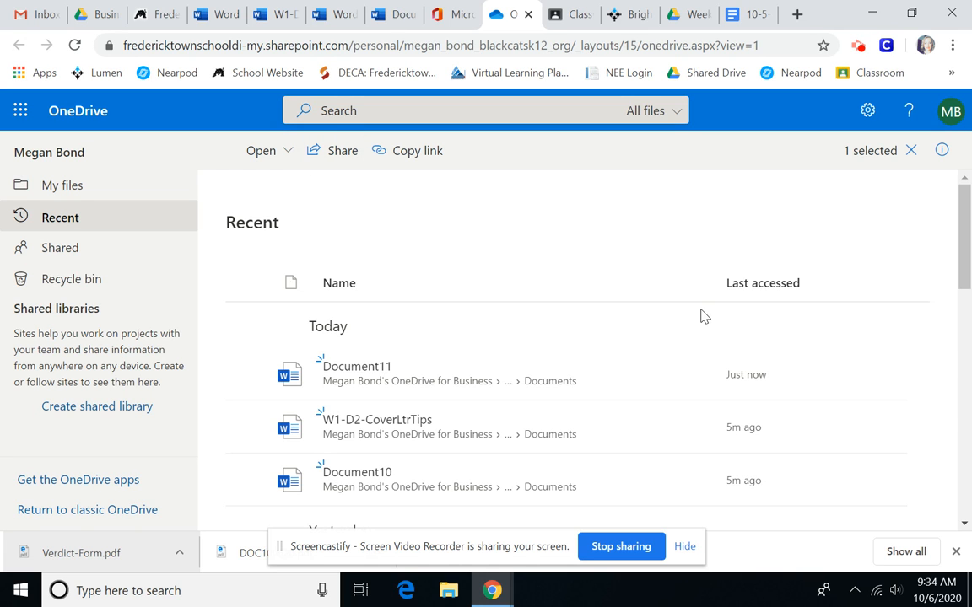
pyautogui.scroll(-1, 456, 333)
pyautogui.scroll(-8, 507, 354)
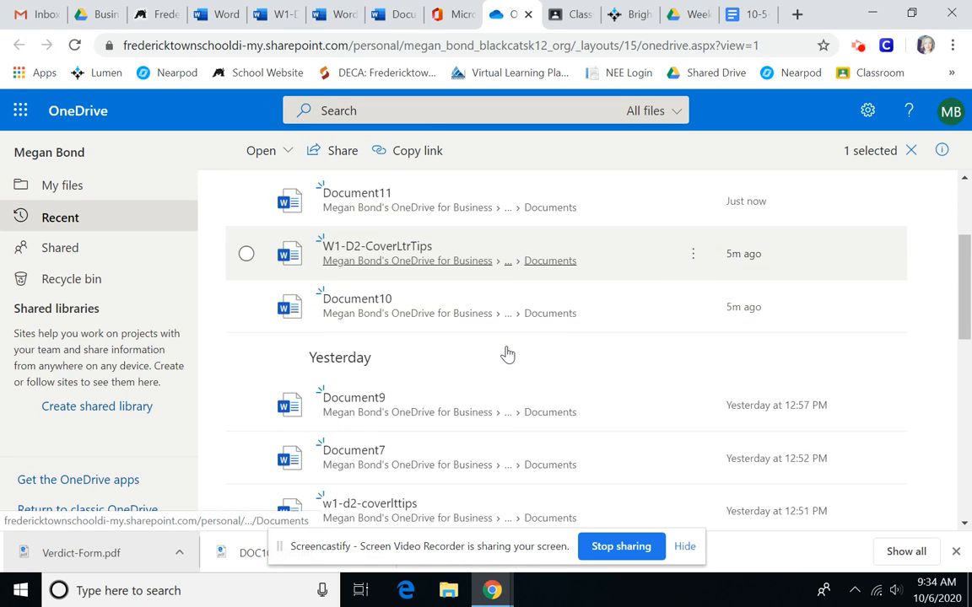
pyautogui.scroll(8, 472, 295)
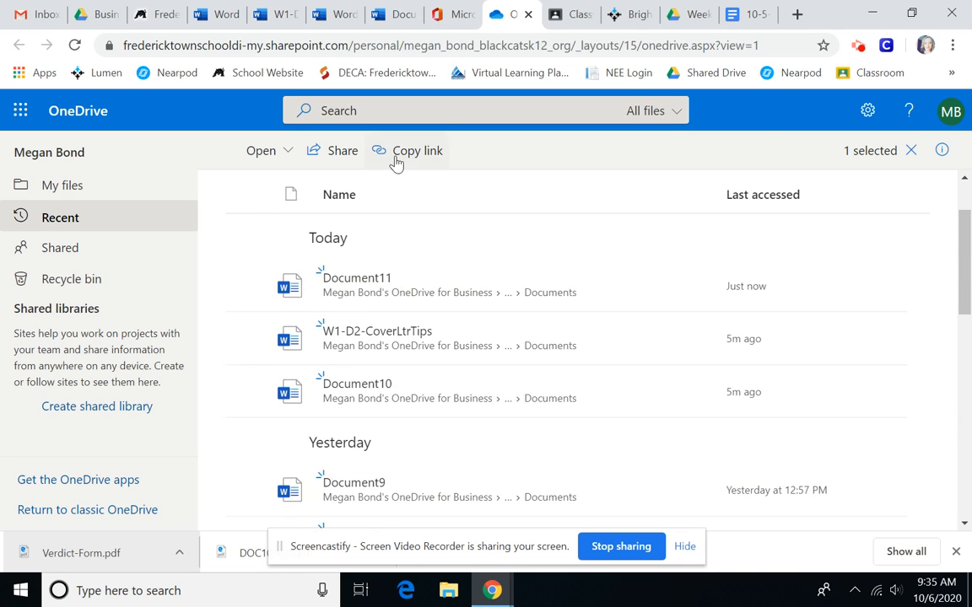
pyautogui.scroll(1, 455, 210)
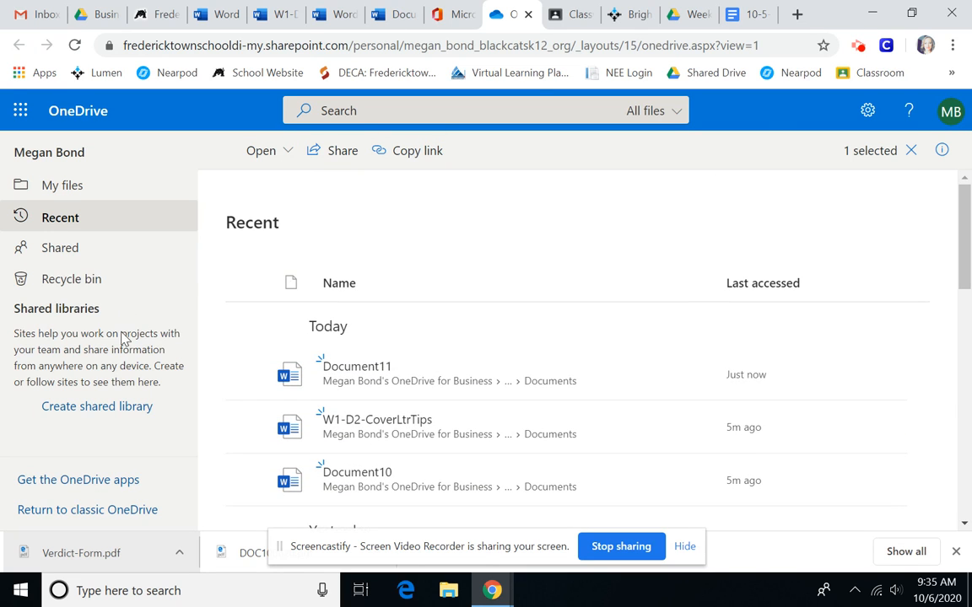
# Delete W1-D3-CoverLtr.docx from My files in OneDrive
pyautogui.click(65, 189)
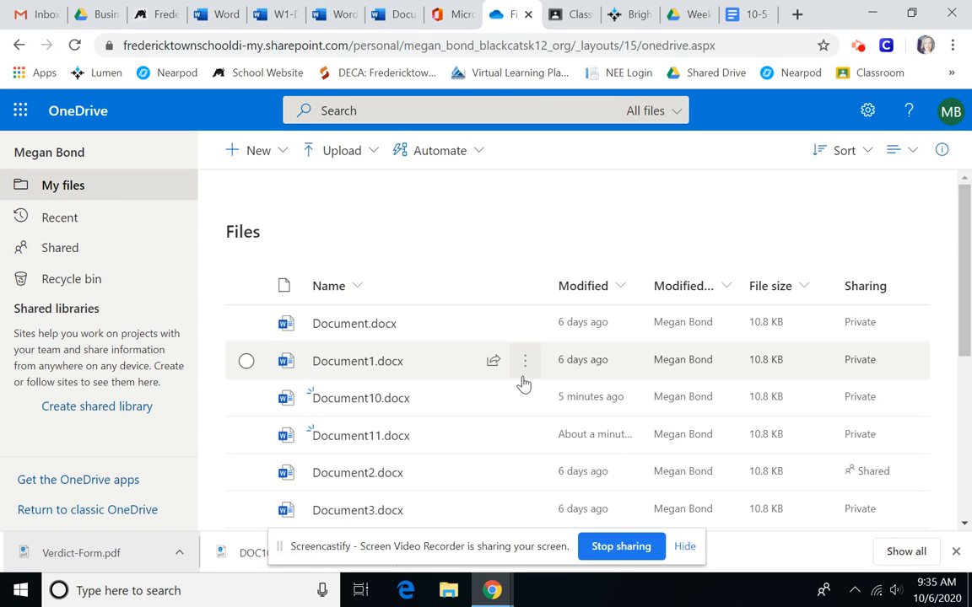
pyautogui.scroll(-3, 491, 395)
pyautogui.scroll(-3, 491, 395)
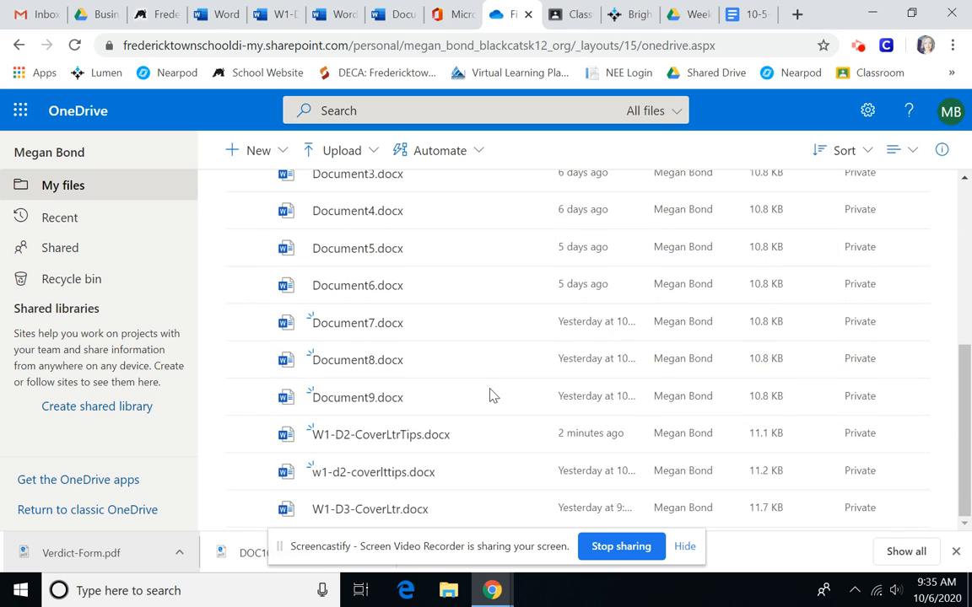
pyautogui.click(246, 511)
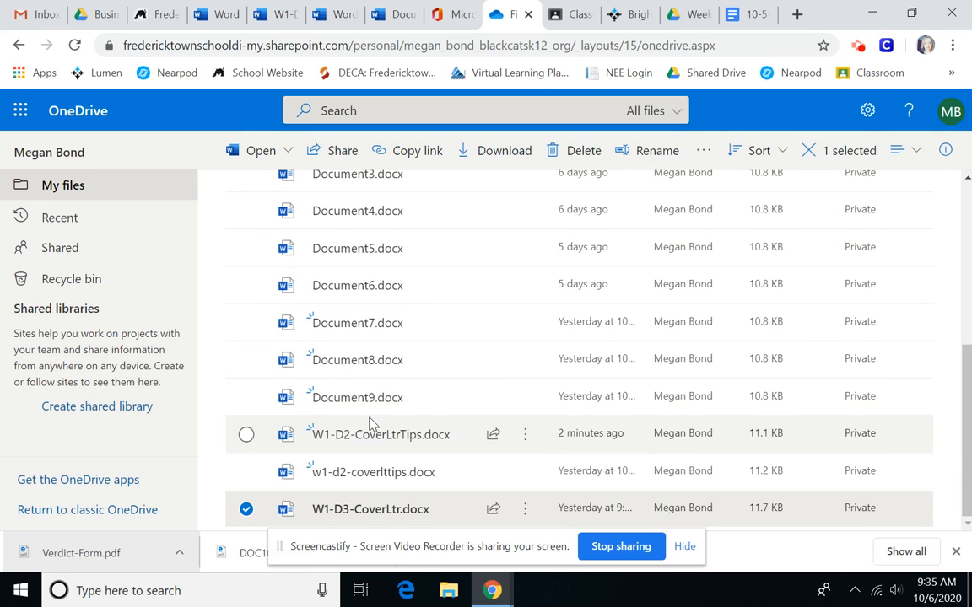
pyautogui.click(572, 153)
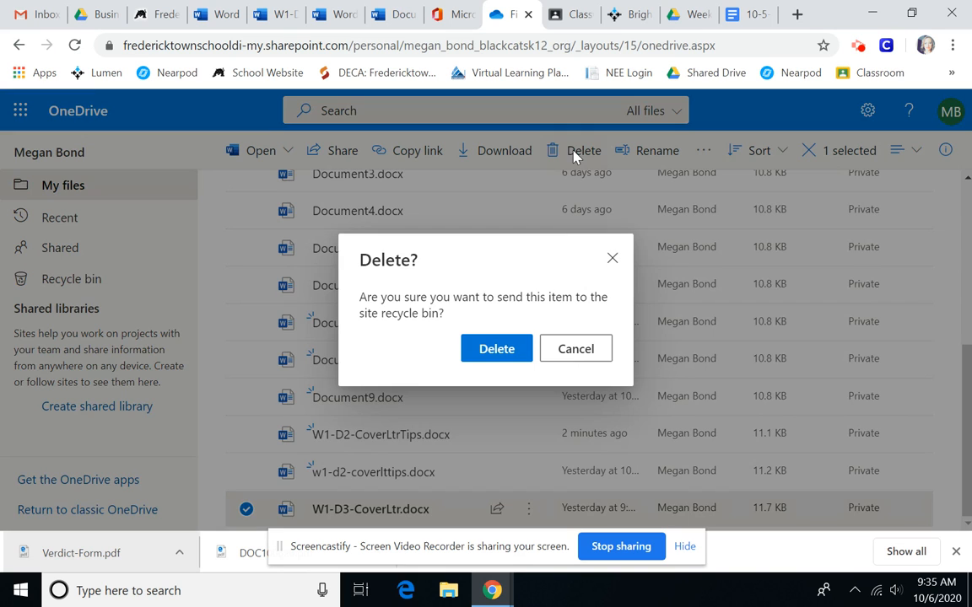
pyautogui.click(499, 350)
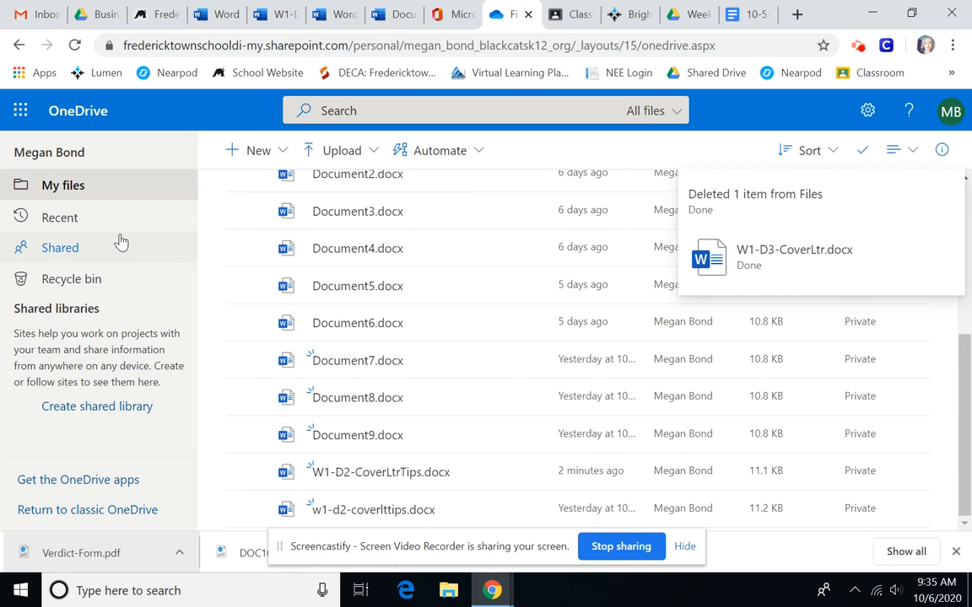
# Open Document10.docx from the OneDrive file list in Word
pyautogui.click(76, 190)
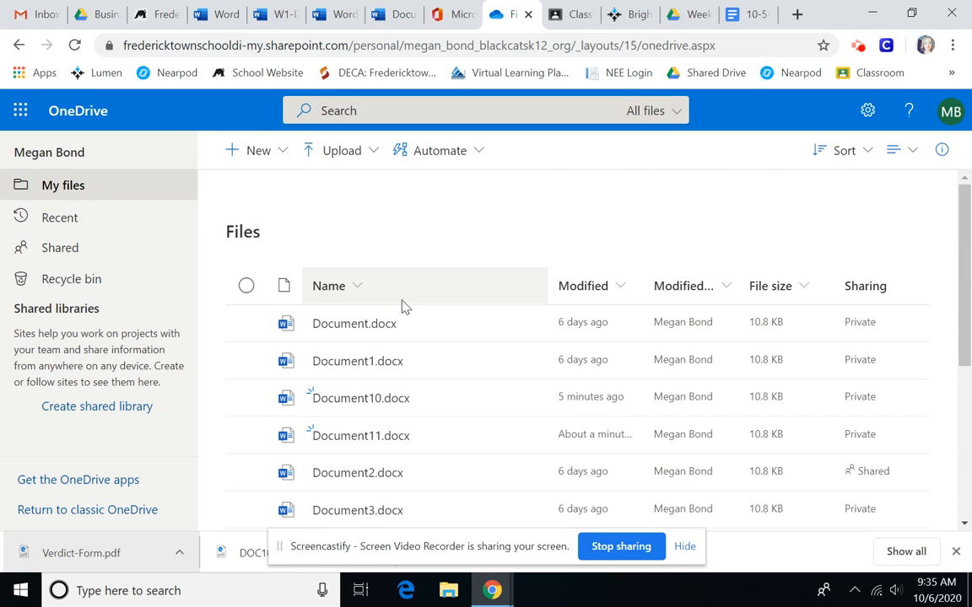
pyautogui.moveTo(364, 400)
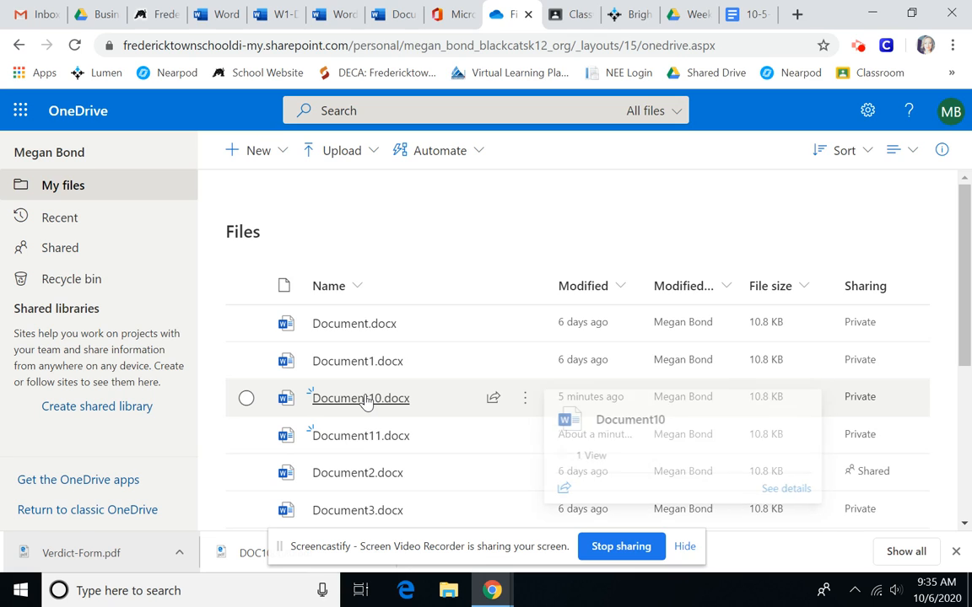
pyautogui.click(365, 400)
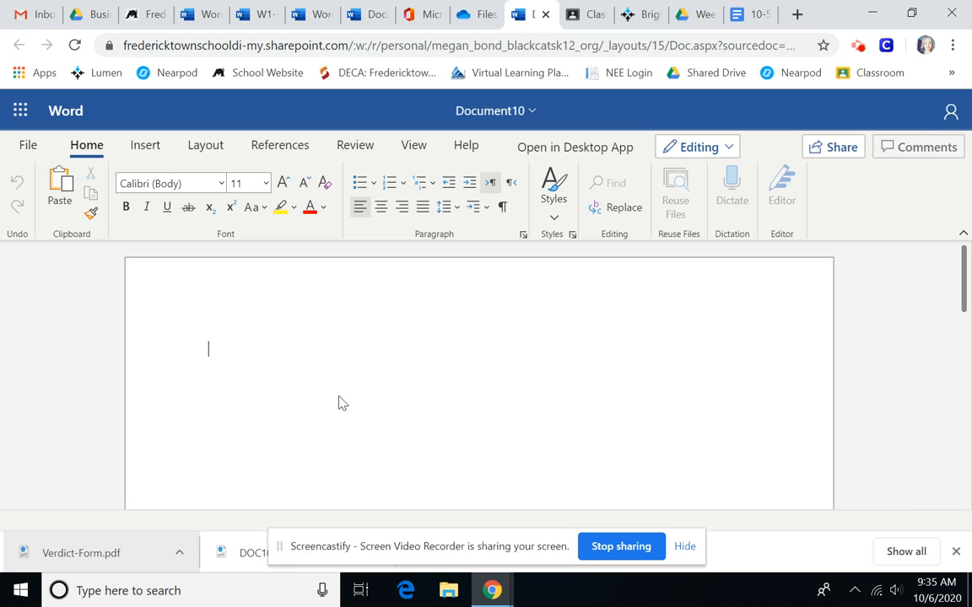
# Set the line spacing of Document10 to Single and change its spacing after paragraphs
pyautogui.click(523, 237)
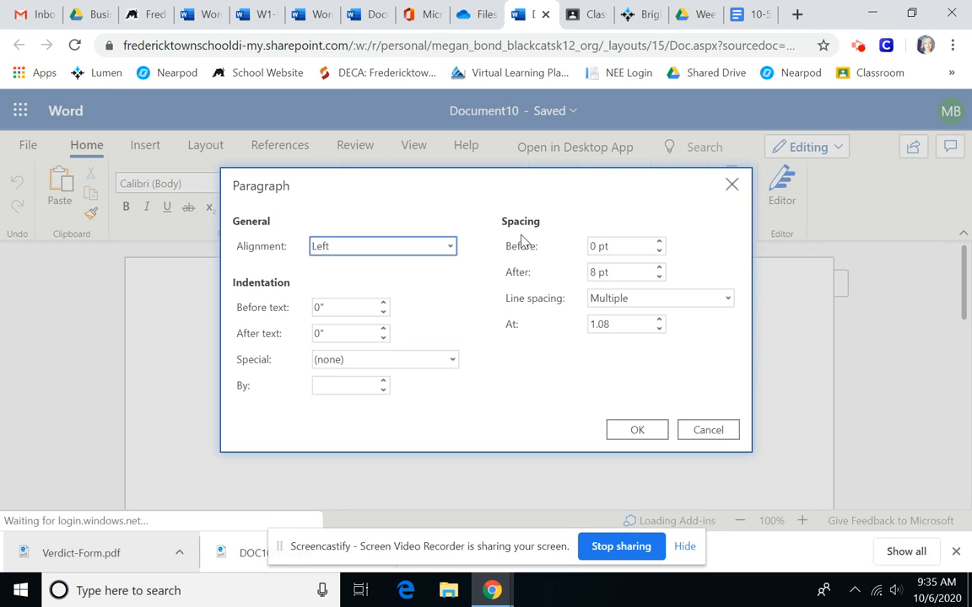
pyautogui.click(615, 299)
pyautogui.click(609, 321)
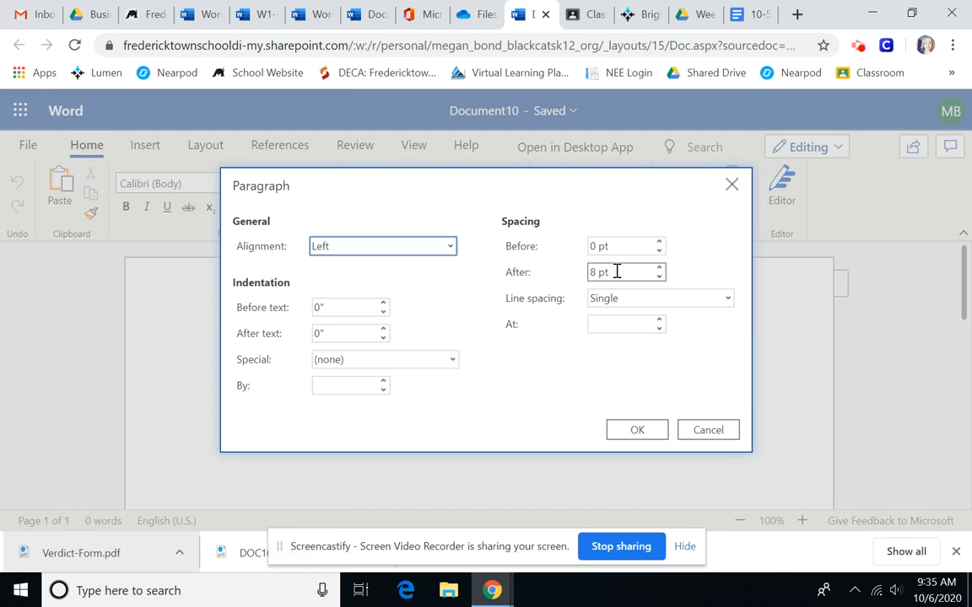
pyautogui.click(590, 274)
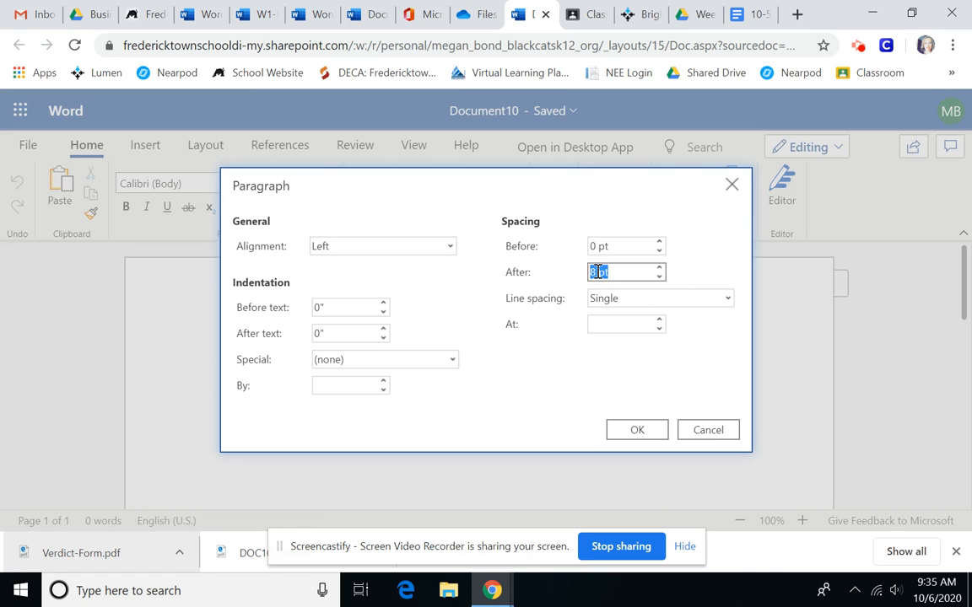
pyautogui.click(598, 271)
pyautogui.click(647, 429)
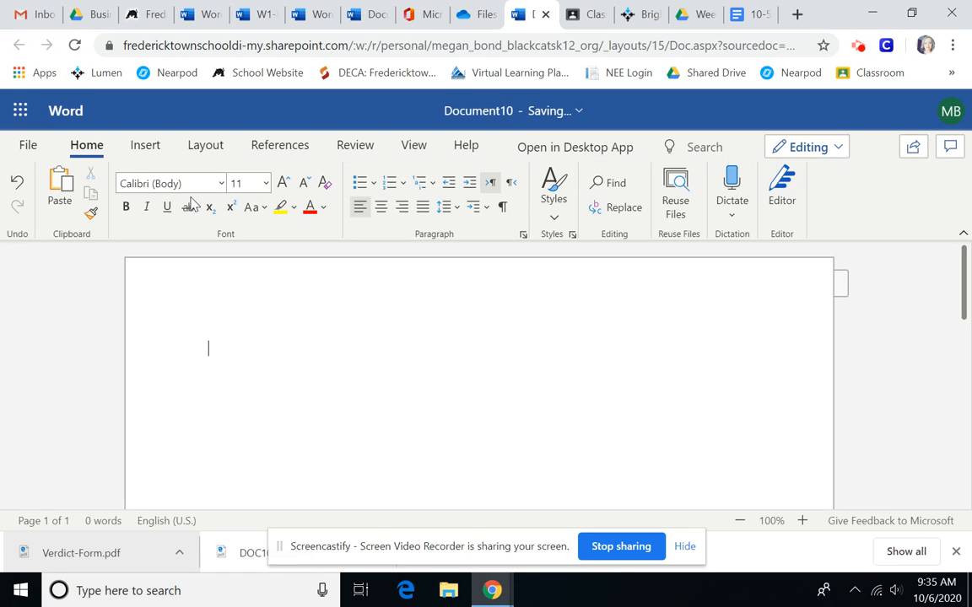
# Save a copy of Document10 as W1-D3-CoverLtr in the OneDrive Documents folder
pyautogui.click(35, 145)
pyautogui.click(52, 309)
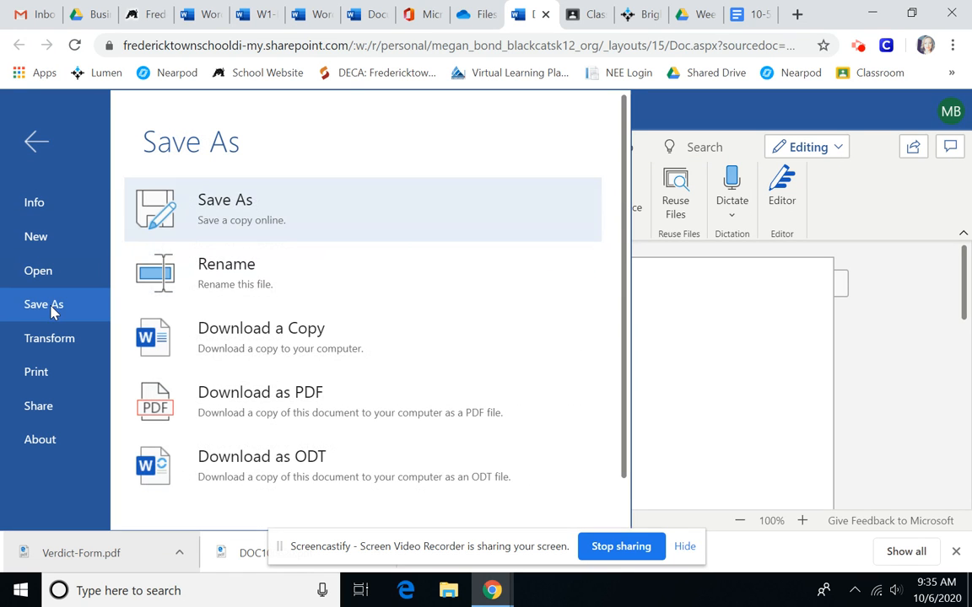
pyautogui.click(189, 224)
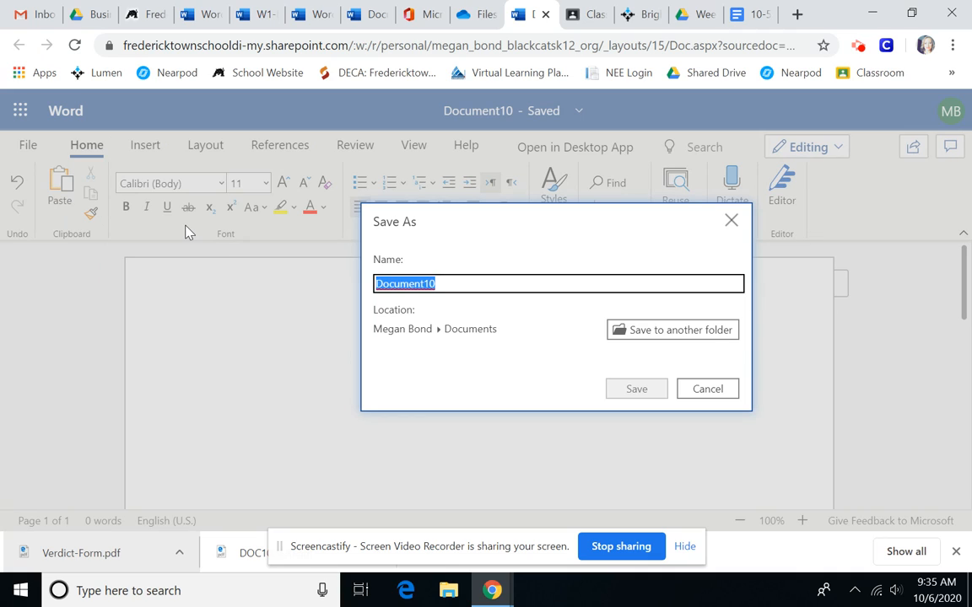
pyautogui.write('W1-D3-CoverLtr')
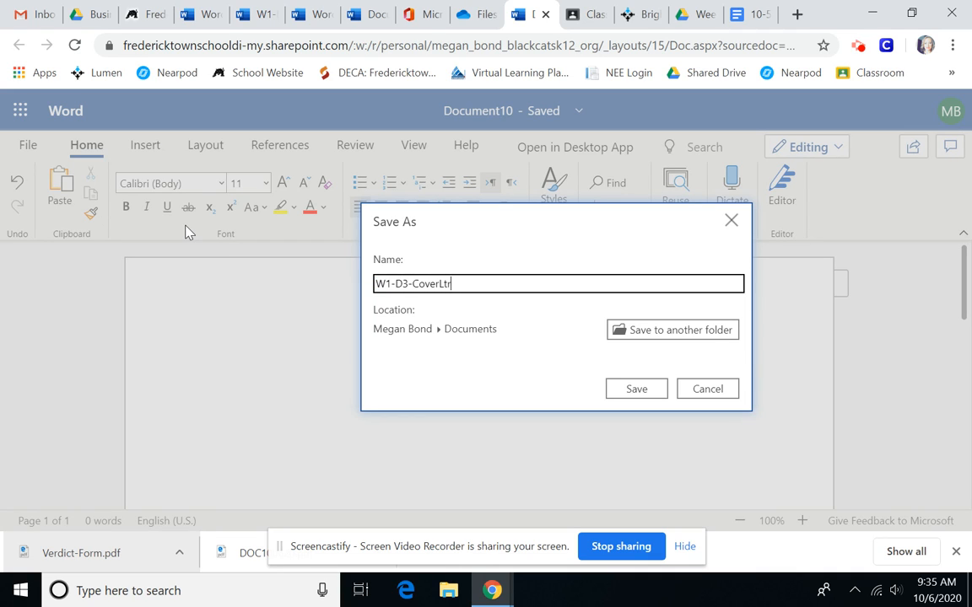
pyautogui.click(664, 389)
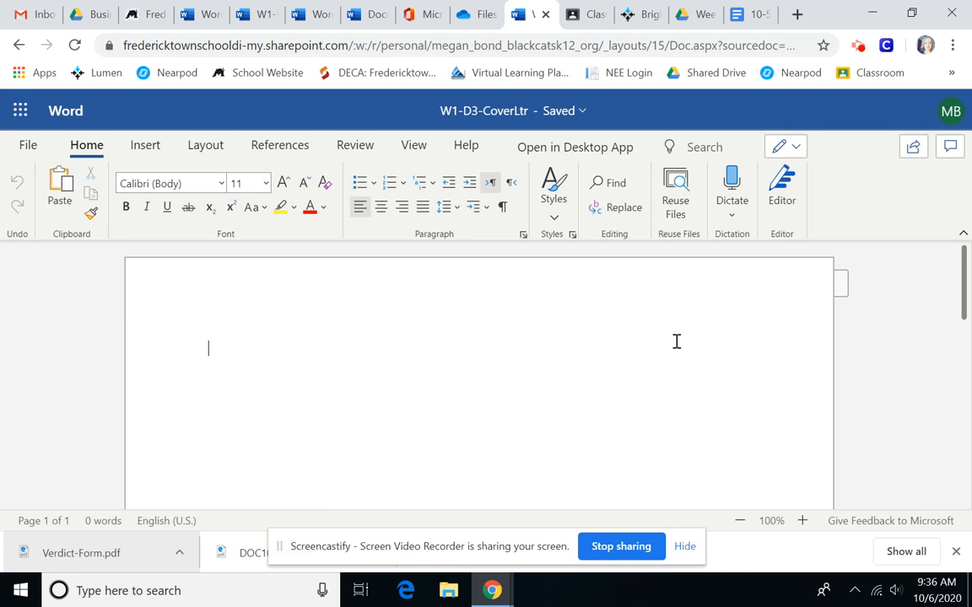
# Enter the date November 24, 2016 as the letter's first line and show the paragraph marks
pyautogui.write('Nove')
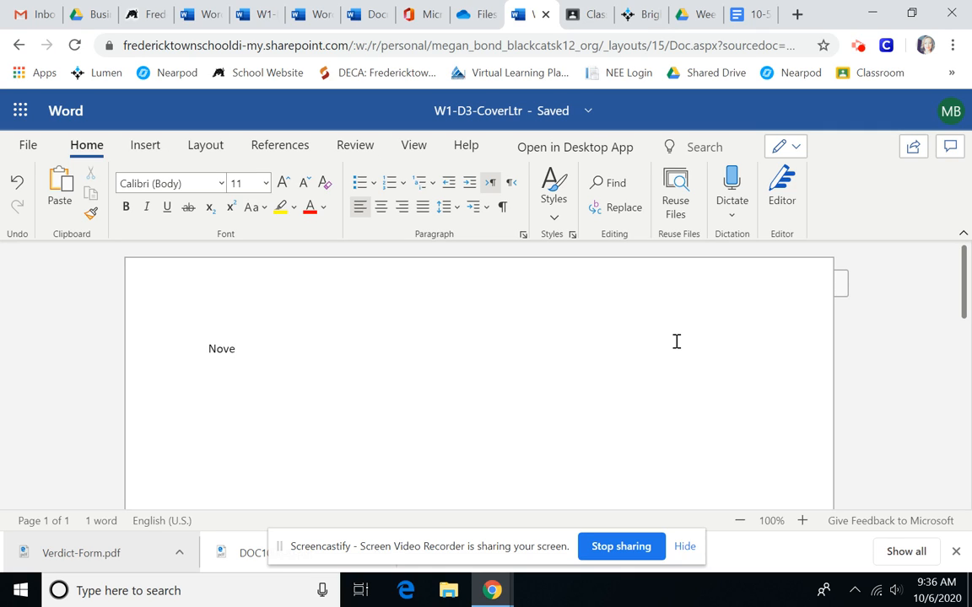
pyautogui.write('mber 24, 2016')
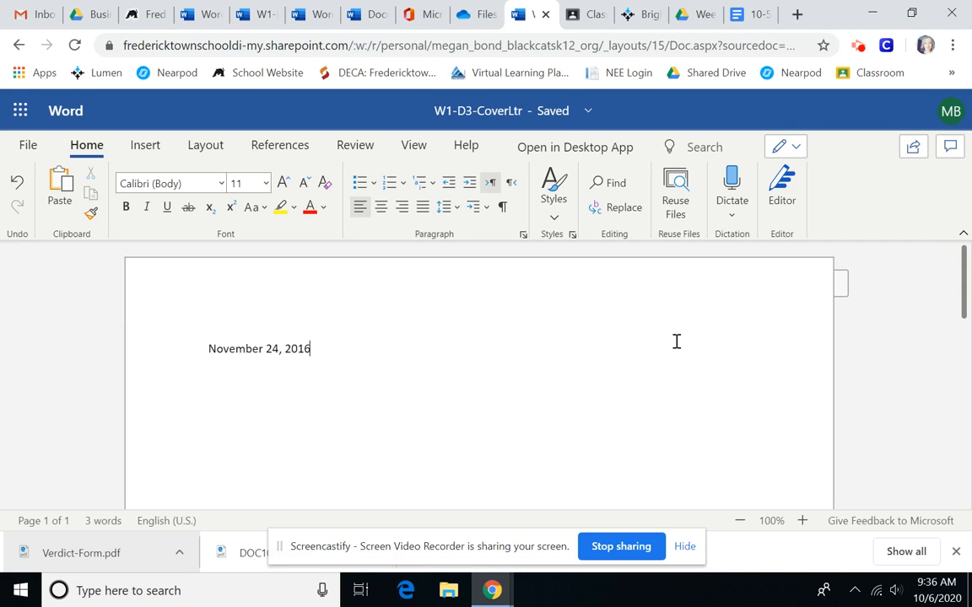
pyautogui.press('Return')
pyautogui.click(503, 209)
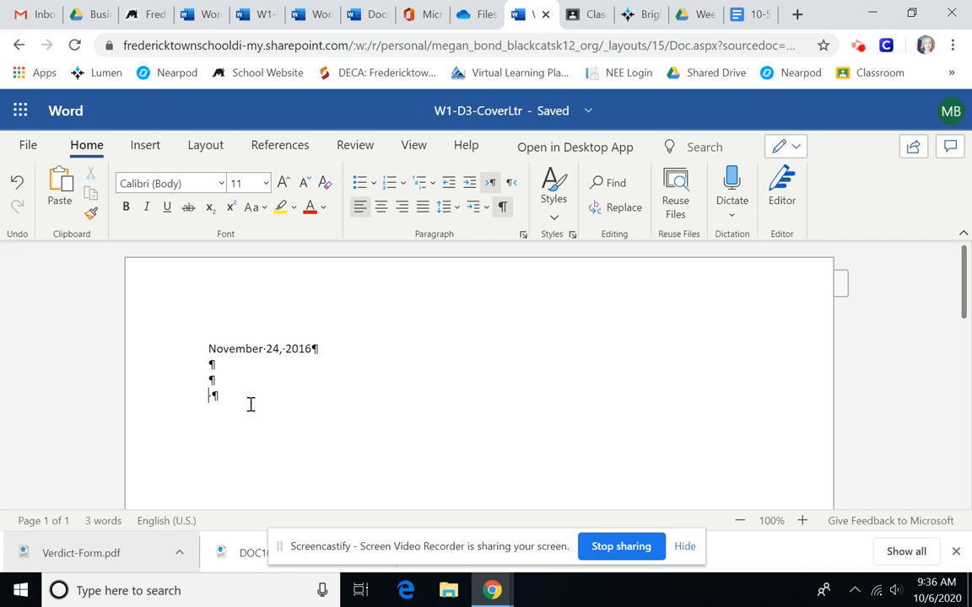
# Leave two blank lines below the date and enter the recipient's full name with the title Hiring Manager
pyautogui.press('BackSpace')
pyautogui.press('BackSpace')
pyautogui.press('BackSpace')
pyautogui.press('Return')
pyautogui.press('Return')
pyautogui.press('Return')
pyautogui.write('Mr. Blake Carter')
pyautogui.write(', Hiring Manager')
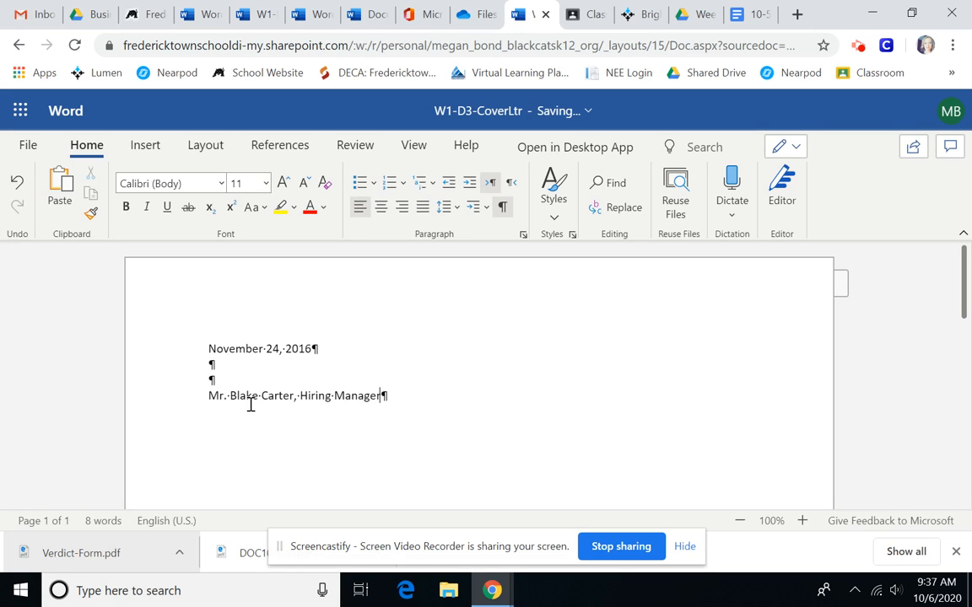
# Add the company name Global Computer Sales and Service on the line below the recipient
pyautogui.press('Return')
pyautogui.press('Tab')
pyautogui.press('BackSpace')
pyautogui.write('Global Computer Sales and')
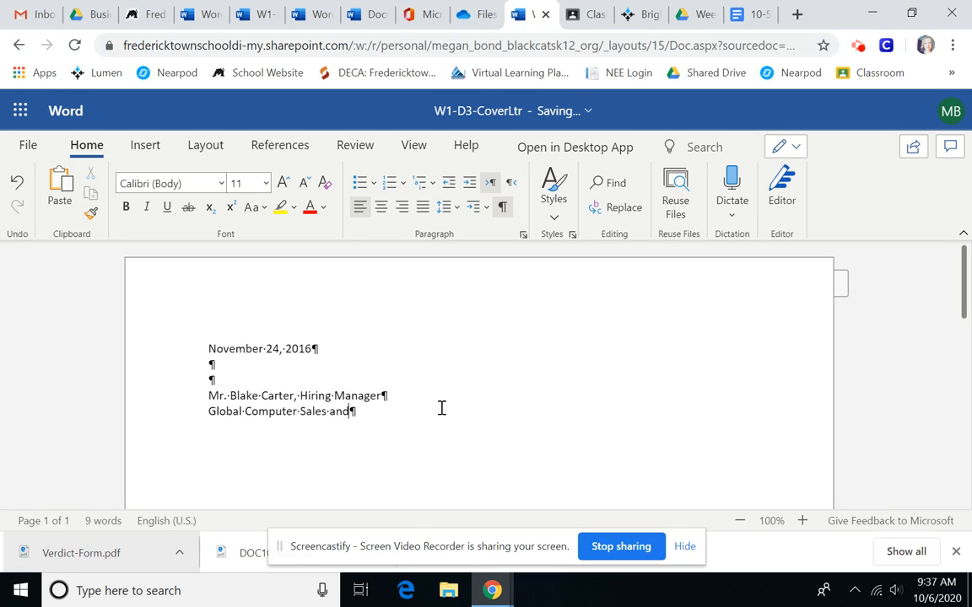
pyautogui.write(' Service')
# Enter the company's street address on one line and its city, state and ZIP code on the line below
pyautogui.press('Return')
pyautogui.write('347')
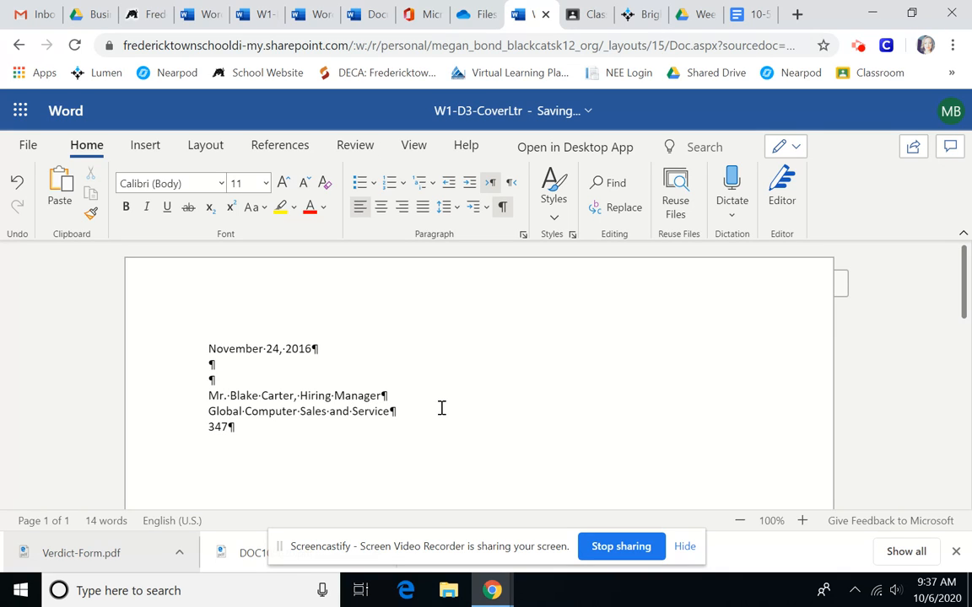
pyautogui.write(' Wellington Street')
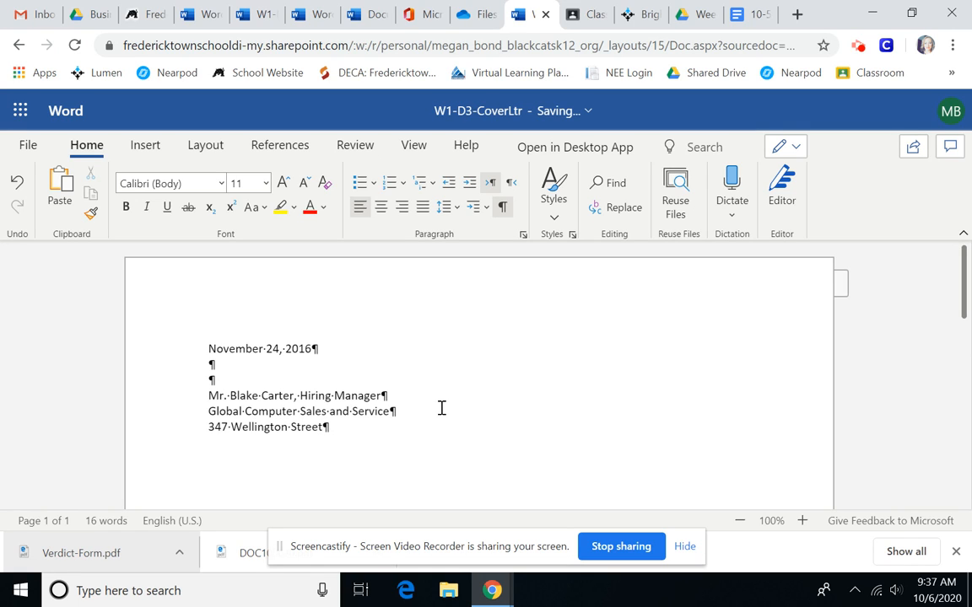
pyautogui.press('Return')
pyautogui.write('San Francisco, C')
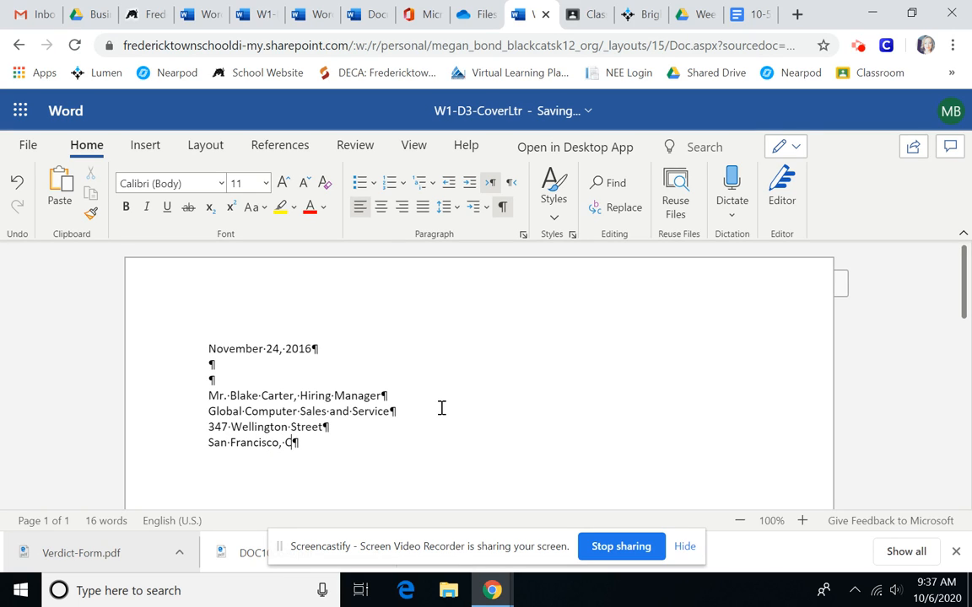
pyautogui.write('A 94213')
# Leave one blank line below the address and enter the salutation "Dear Mr." with the recipient's surname
pyautogui.press('Return')
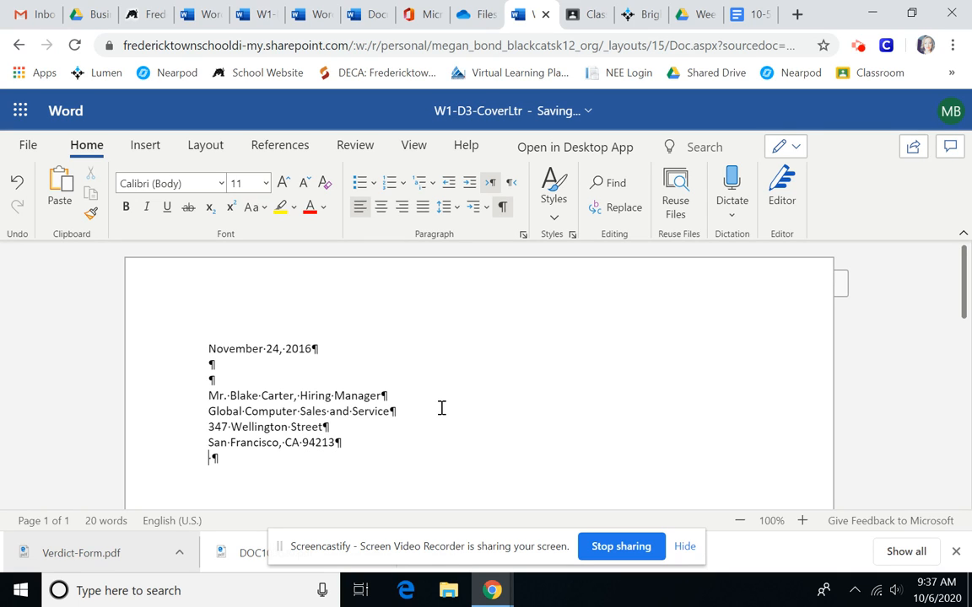
pyautogui.press('Return')
pyautogui.write('Dear Nr=')
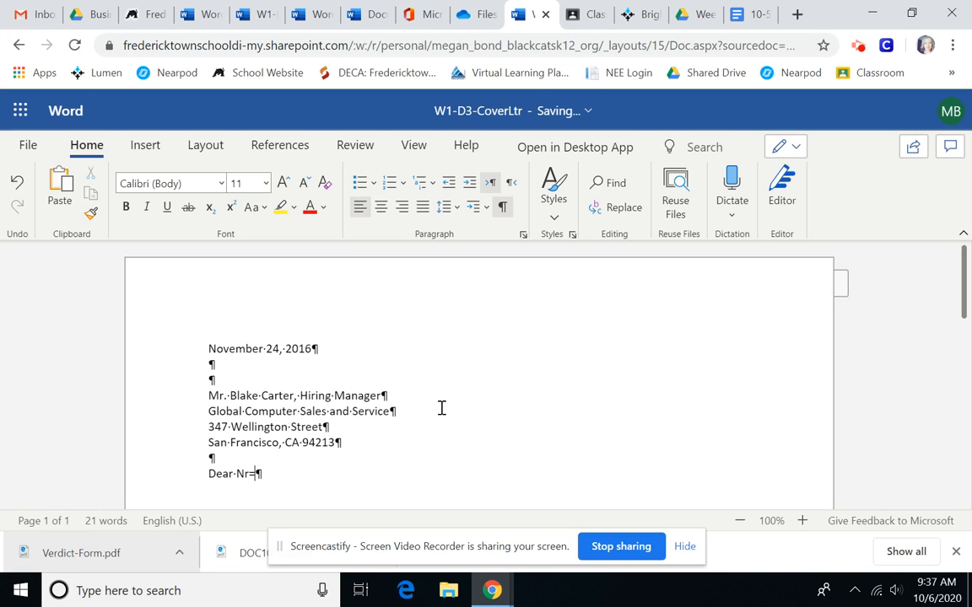
pyautogui.press('BackSpace')
pyautogui.press('BackSpace')
pyautogui.press('BackSpace')
pyautogui.write('Mr. Carter')
# Two blank lines below the salutation, write "I am applying for the position of Retail Computer Sales advertised on your website. I am a"
pyautogui.press('Return')
pyautogui.press('Return')
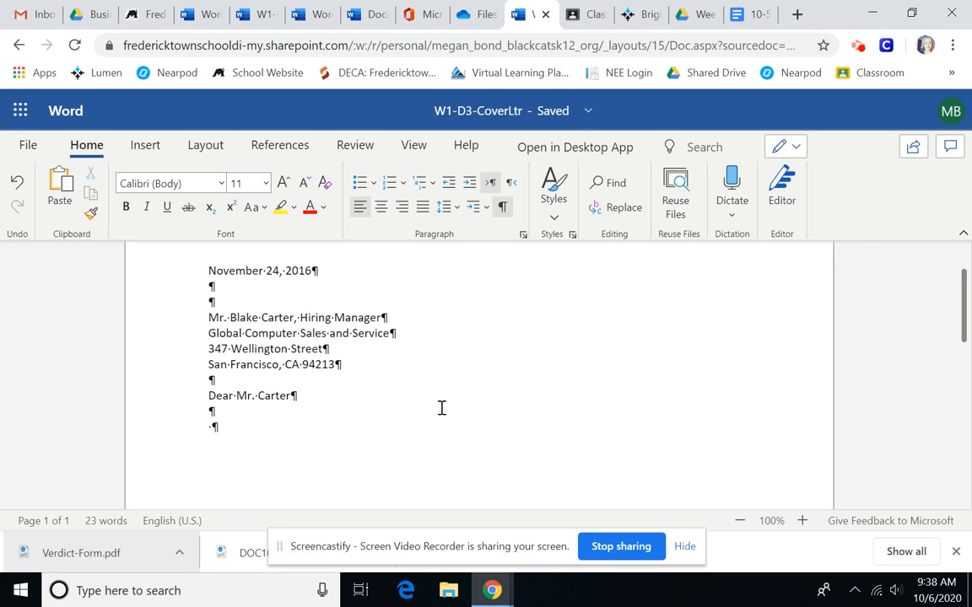
pyautogui.press('Return')
pyautogui.press('BackSpace')
pyautogui.write('I am applying')
pyautogui.write(' for the position ')
pyautogui.write('of Retai')
pyautogui.write('l Computer Sa')
pyautogui.write('les advertised o')
pyautogui.write('n your webs')
pyautogui.write('ite. I am a')
# Continue the sentence with "recent Computer Science graduate from Case Western University, where I attained a 3.9 GPA."
pyautogui.write(' recent Co')
pyautogui.write('mputer Science ')
pyautogui.write('graduate from ')
pyautogui.write('Case')
pyautogui.write(' Wes')
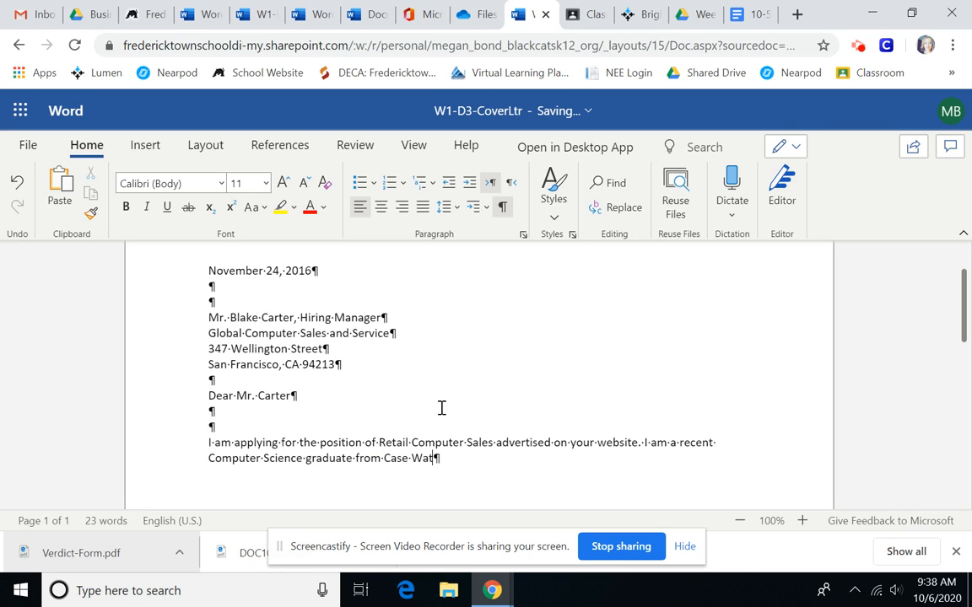
pyautogui.write('tern University,')
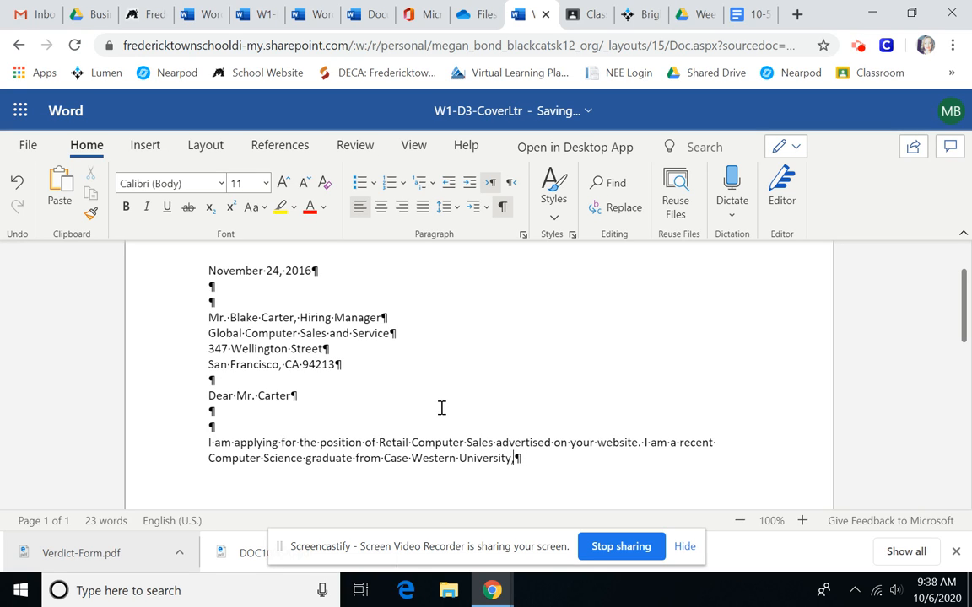
pyautogui.write(' where I attained ')
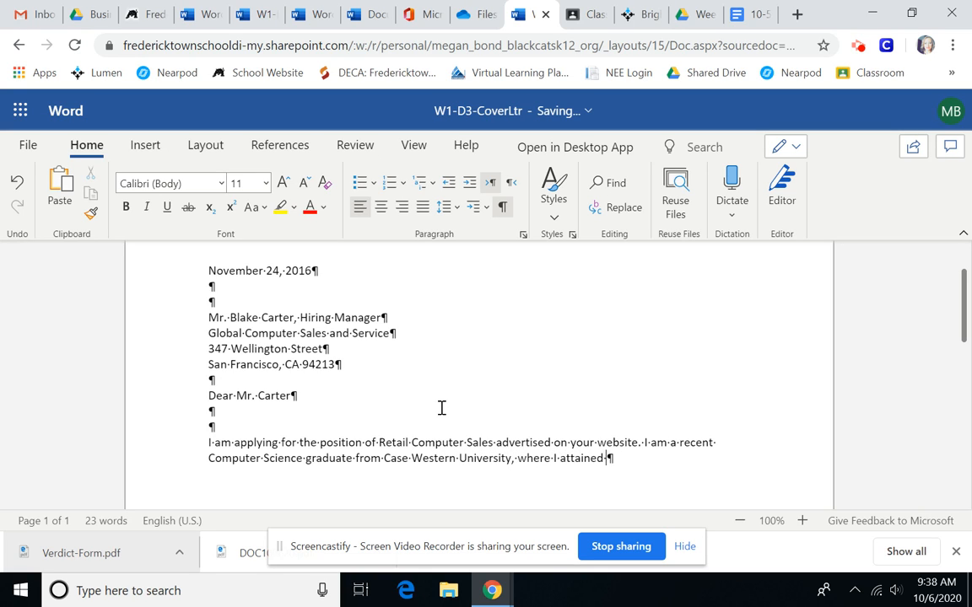
pyautogui.write('a 3.9 GPA. During the s')
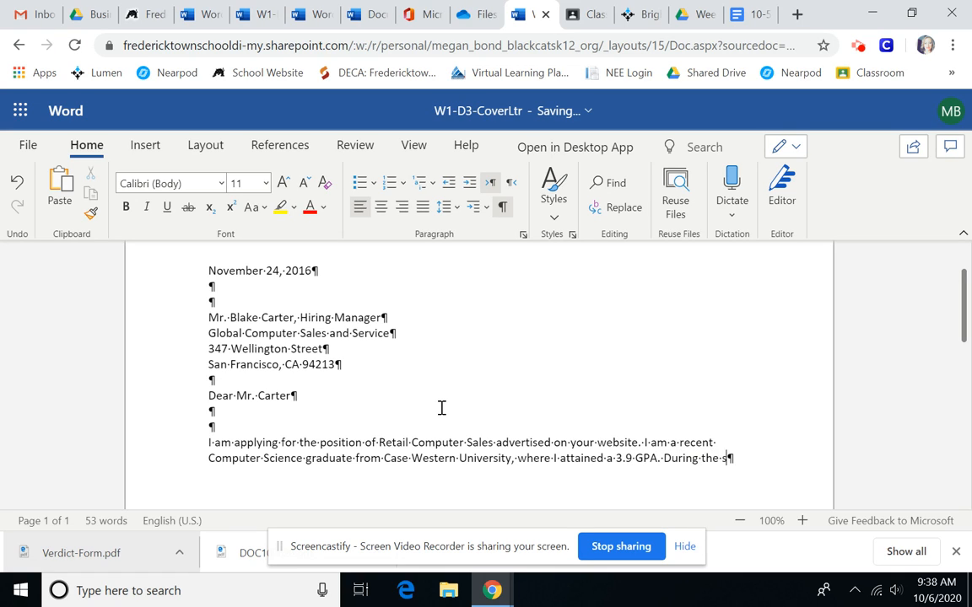
# Add the sentence "During the summers, I worked as an intern in the sales department at Best Computers in Cleveland."
pyautogui.write('ummers, I worked as')
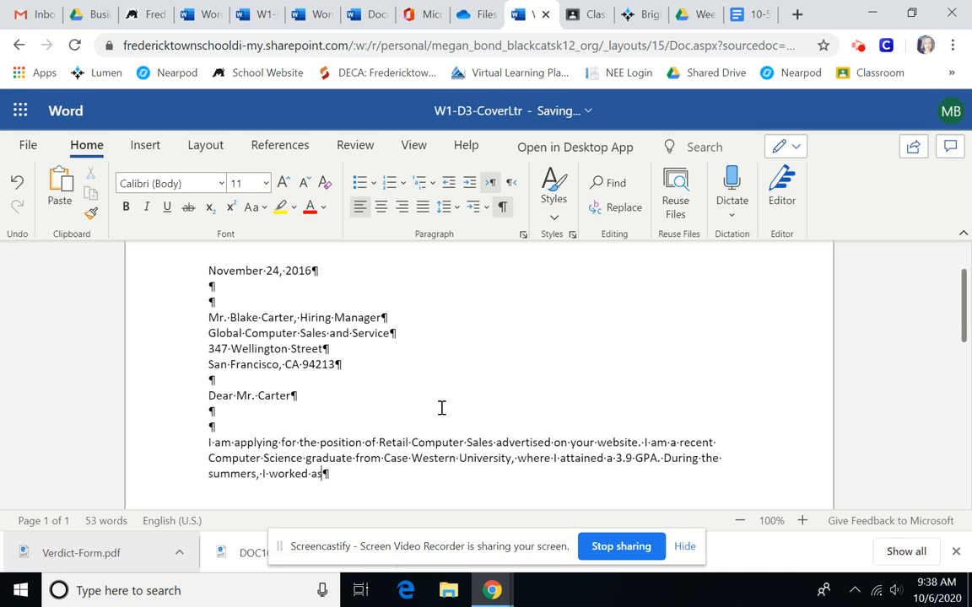
pyautogui.write(' an intern in th')
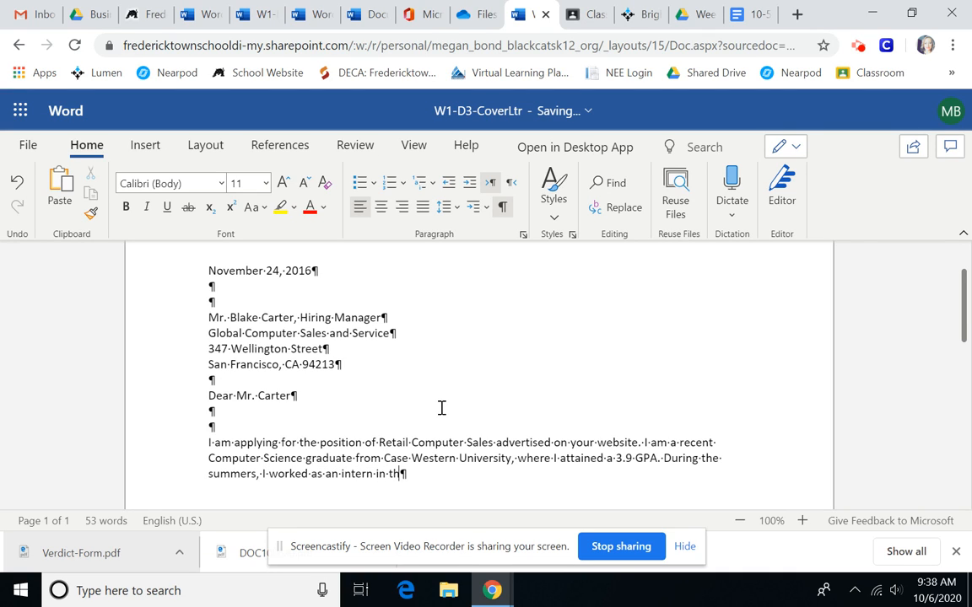
pyautogui.write('e sales department')
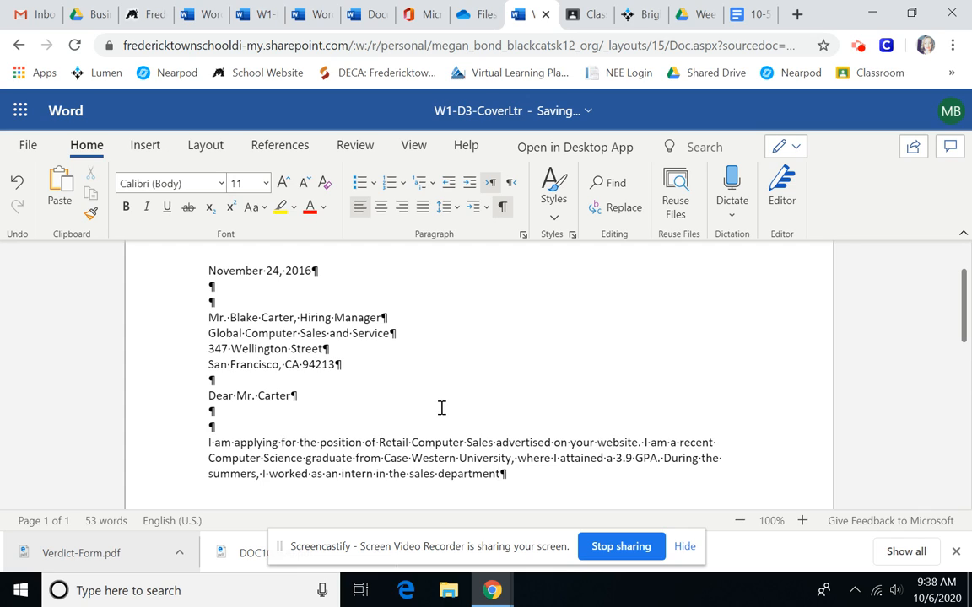
pyautogui.write(' at Best Computers in')
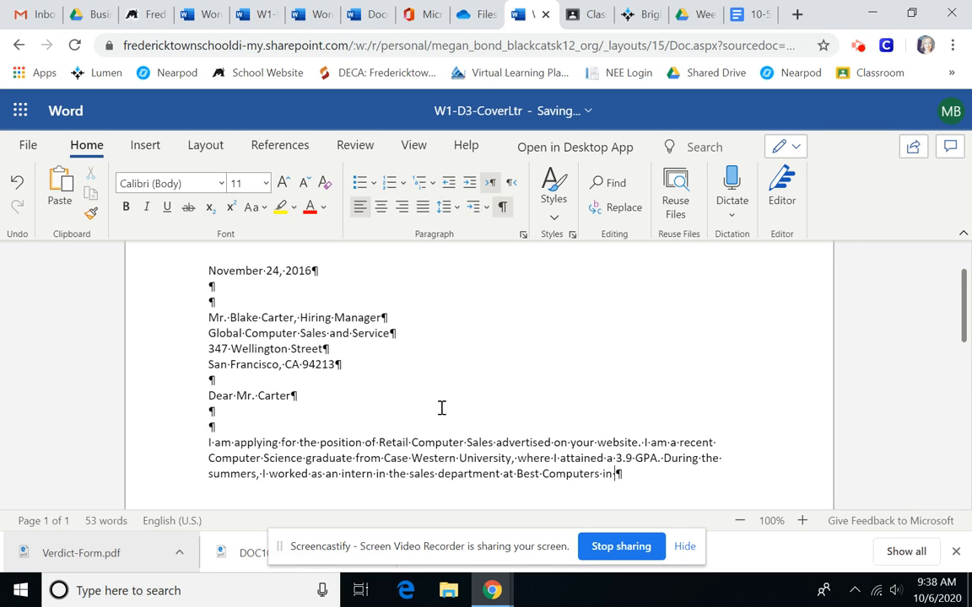
pyautogui.write(' Cleveland. I am extreme')
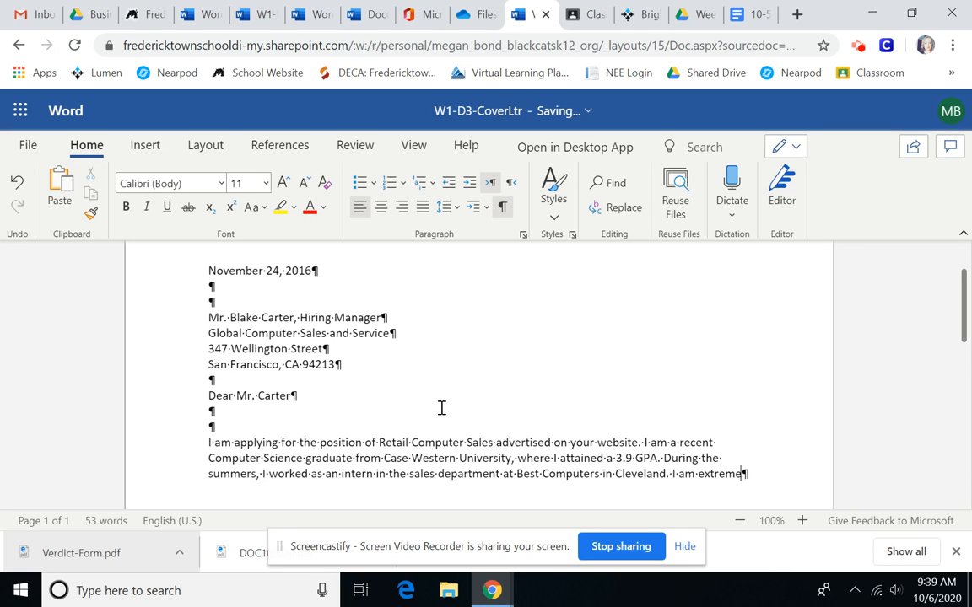
# Begin the following sentence with "I am extremely interested in" and correct the spelling of "interested"
pyautogui.write('ly int')
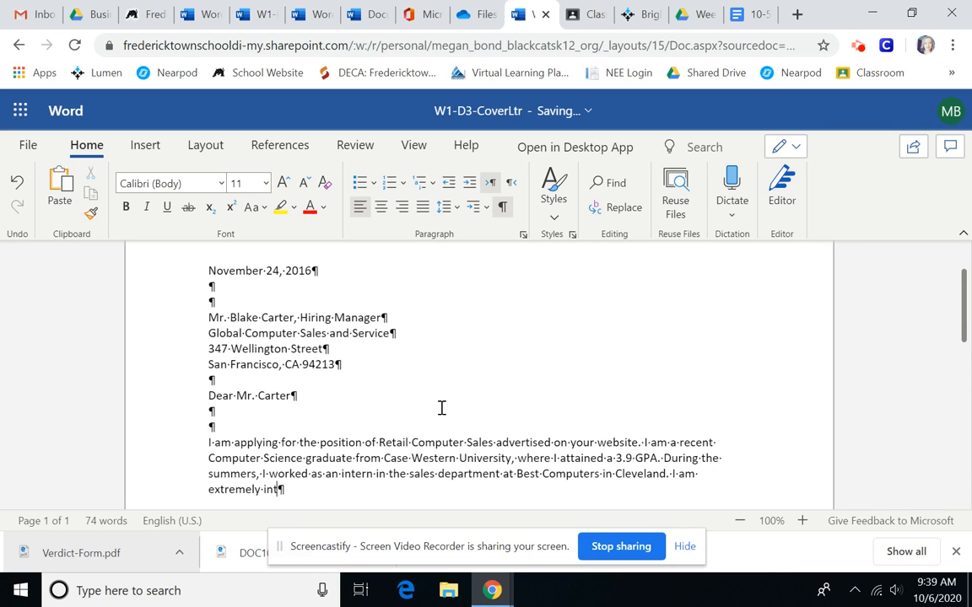
pyautogui.write('ersted in disc')
pyautogui.press('BackSpace')
pyautogui.press('BackSpace')
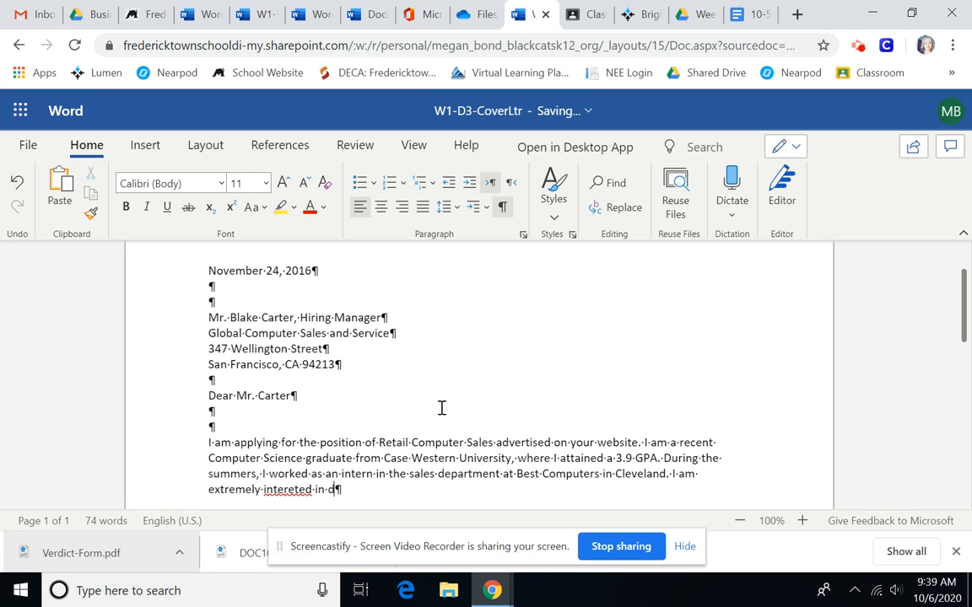
pyautogui.rightClick(300, 490)
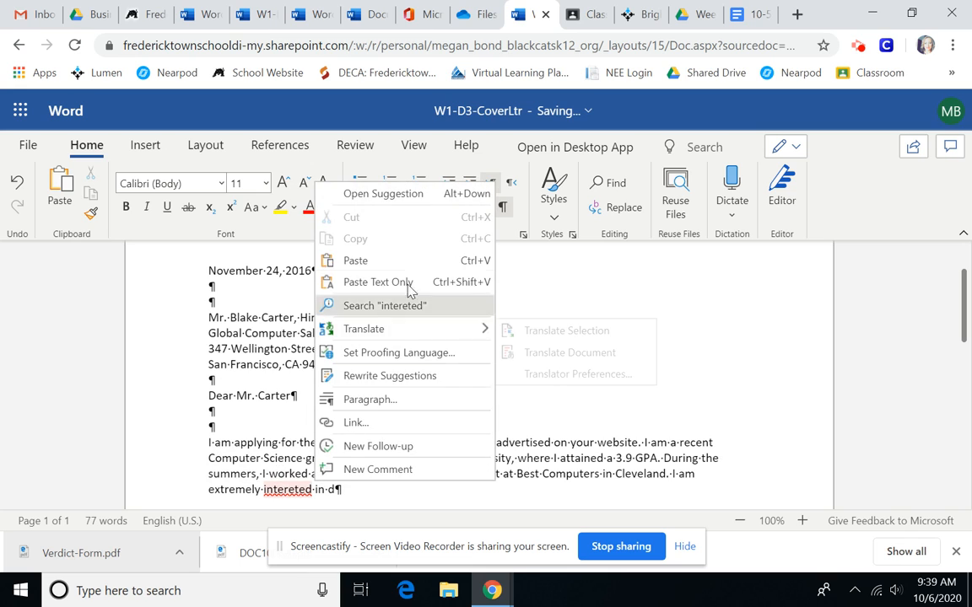
pyautogui.click(285, 496)
pyautogui.write('s')
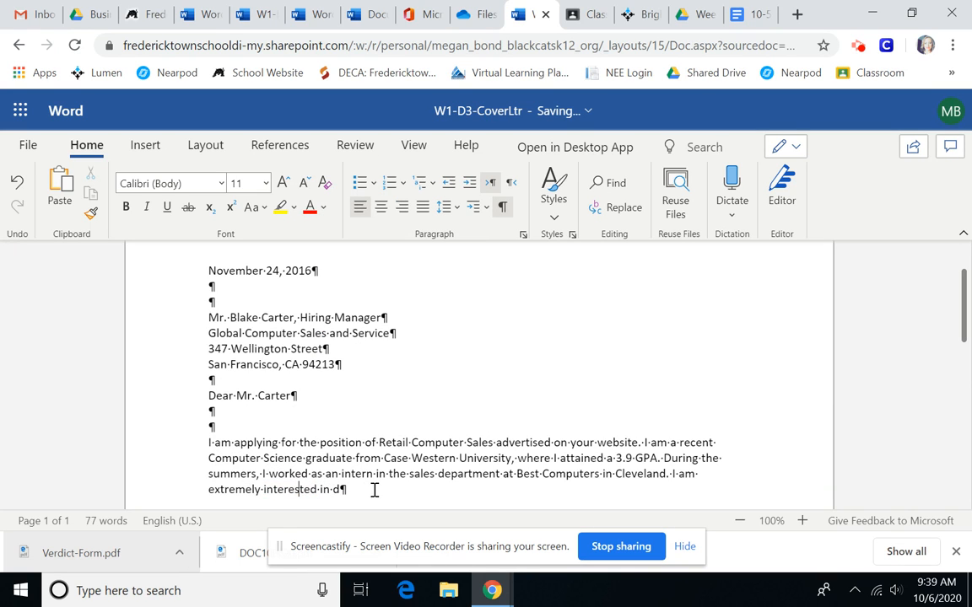
# Finish the sentence with "discussing your sales position, which aligns well with my education and sales experience."
pyautogui.click(339, 491)
pyautogui.write('iscussing your sales position')
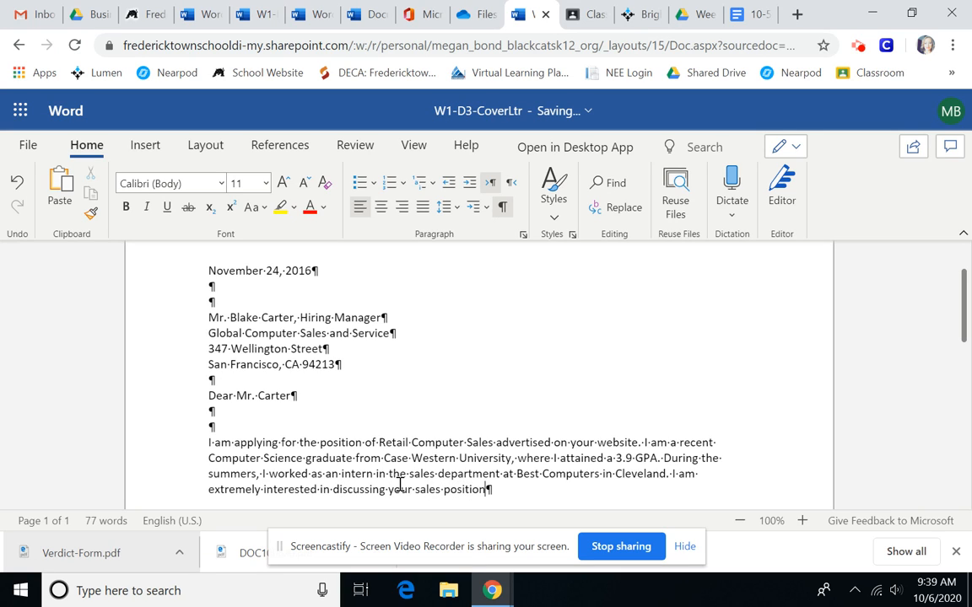
pyautogui.write(', which aligns ')
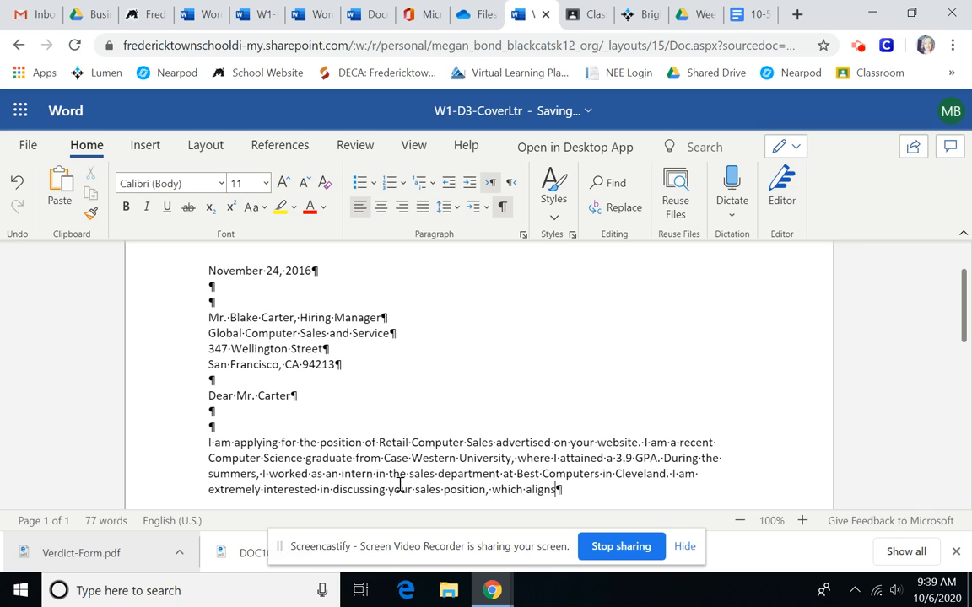
pyautogui.write('well with my ')
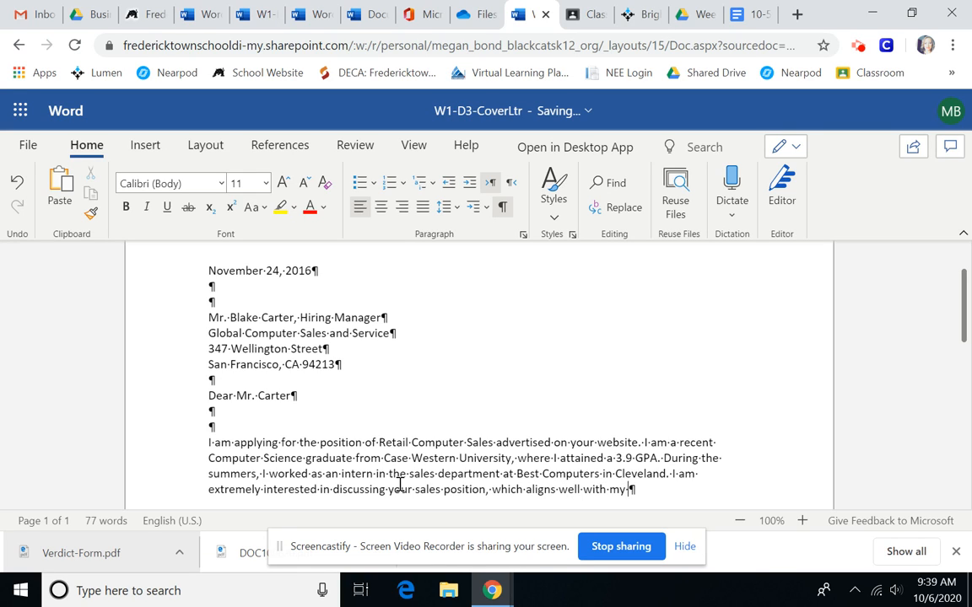
pyautogui.write('education')
pyautogui.write(' and sales experie')
pyautogui.write('nce')
pyautogui.write('.')
# Start a new paragraph with "I am impressed with your excellent products and reputation." and begin the following sentence with "I am"
pyautogui.press('Return')
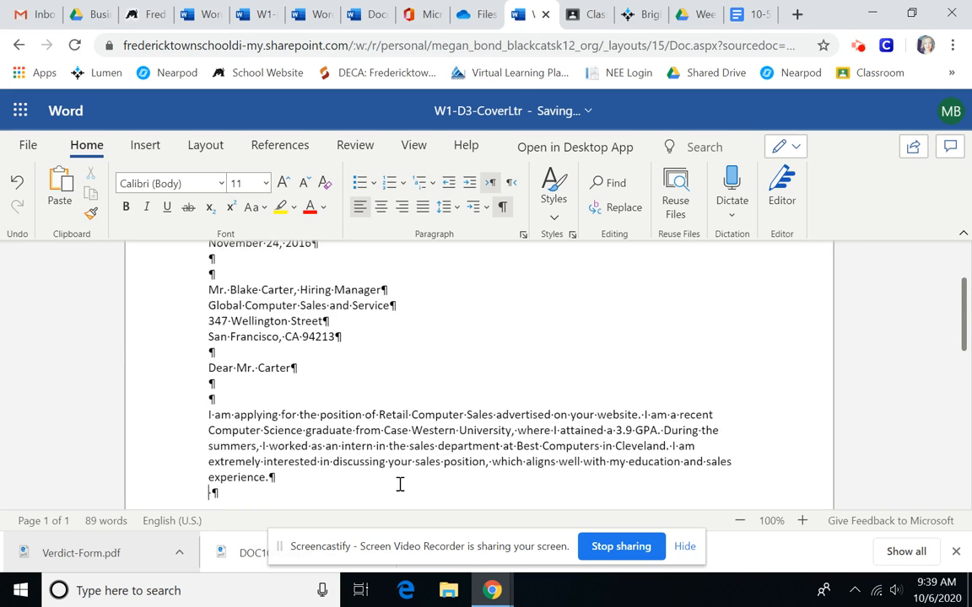
pyautogui.press('Return')
pyautogui.write('I am im')
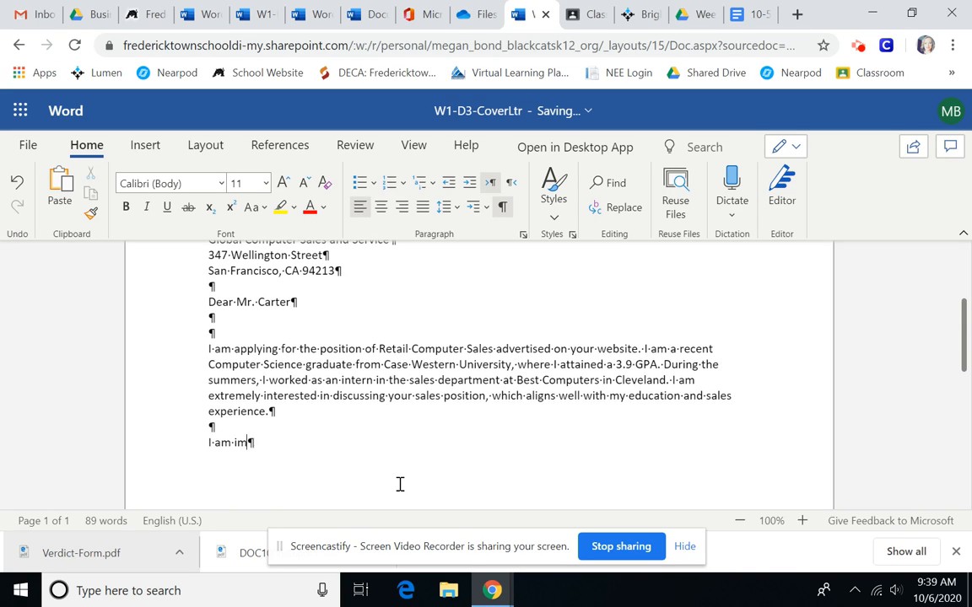
pyautogui.write('pressed with you')
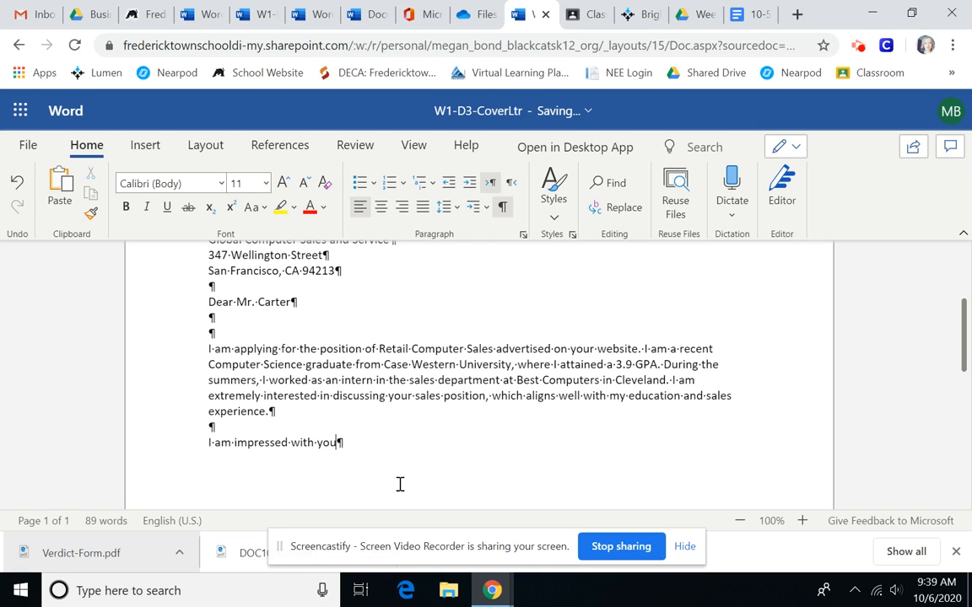
pyautogui.write('r excellent products')
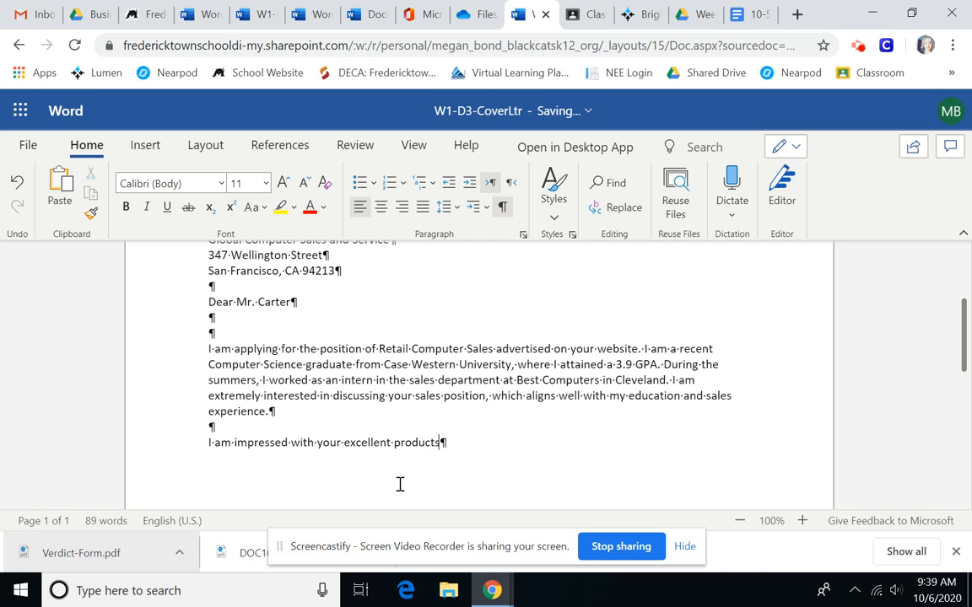
pyautogui.write(' and reputtion')
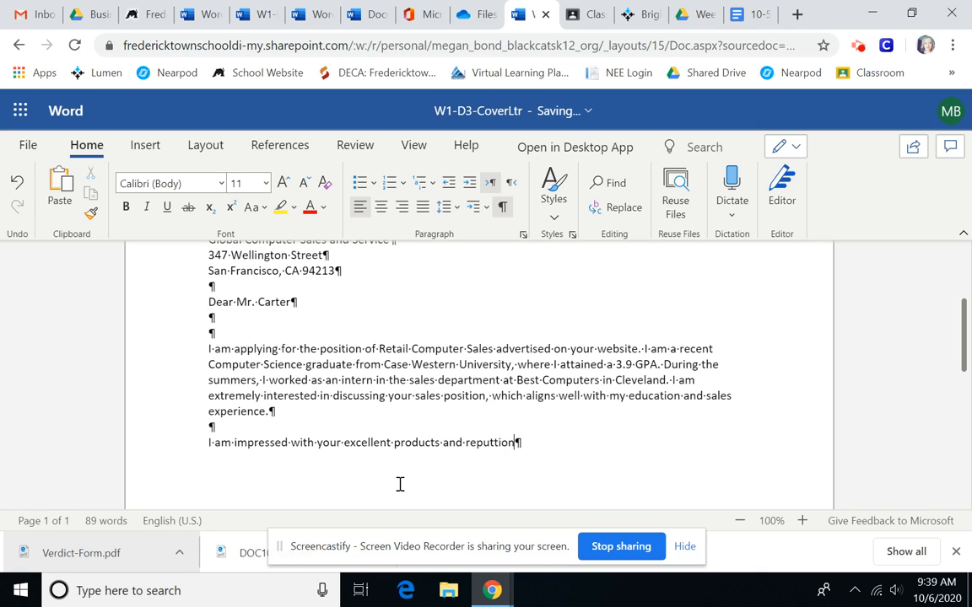
pyautogui.press('BackSpace')
pyautogui.press('BackSpace')
pyautogui.press('BackSpace')
pyautogui.press('BackSpace')
pyautogui.write('ation. I am confid')
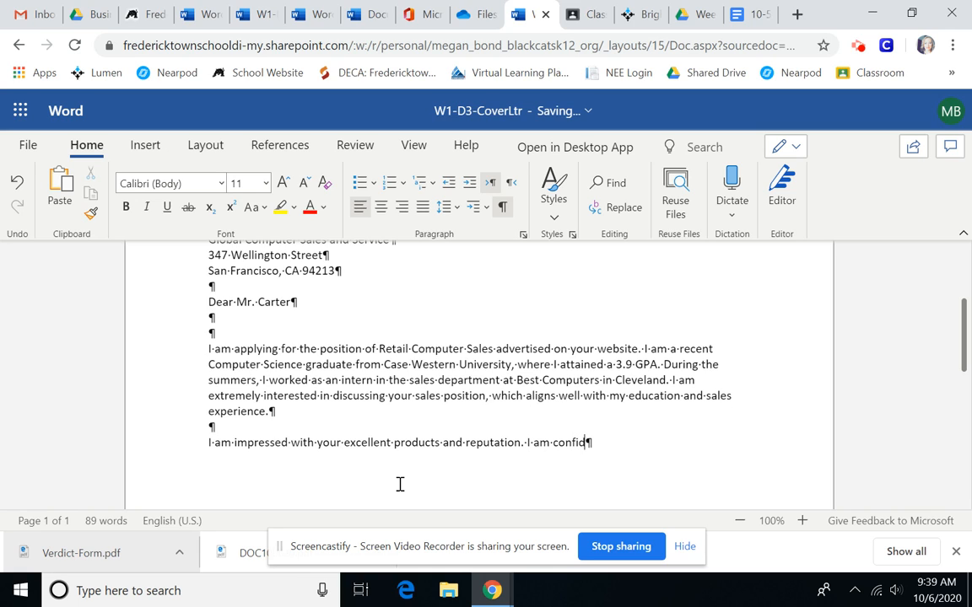
# Complete the sentence as "confident that I am a strong candidate, and will contact you in the near future to arrange an interview." and add two new lines
pyautogui.write('ent wth')
pyautogui.press('BackSpace')
pyautogui.press('BackSpace')
pyautogui.write('that I am a strong candidate, and will con')
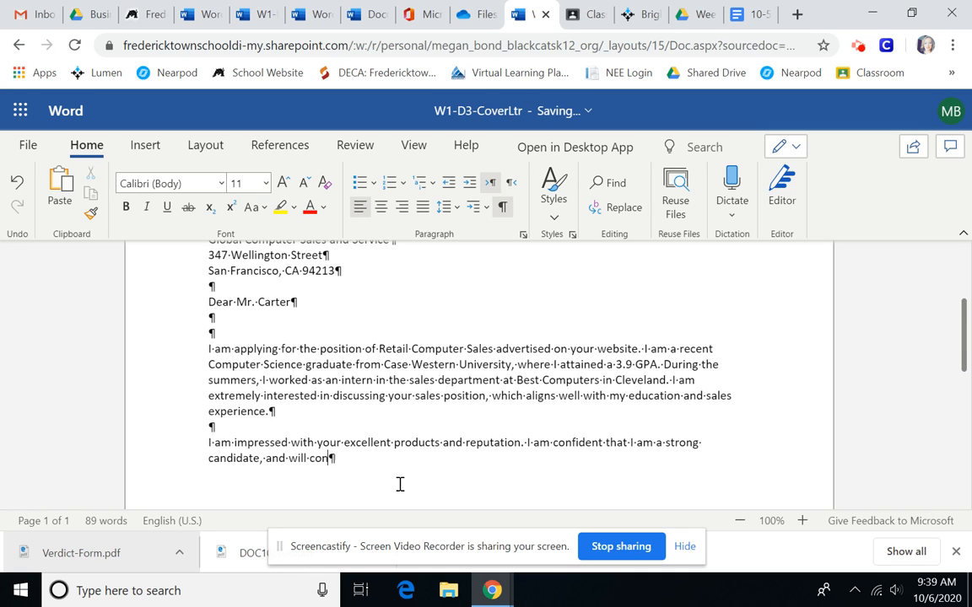
pyautogui.write('tact you in the near future to arrange an interview.')
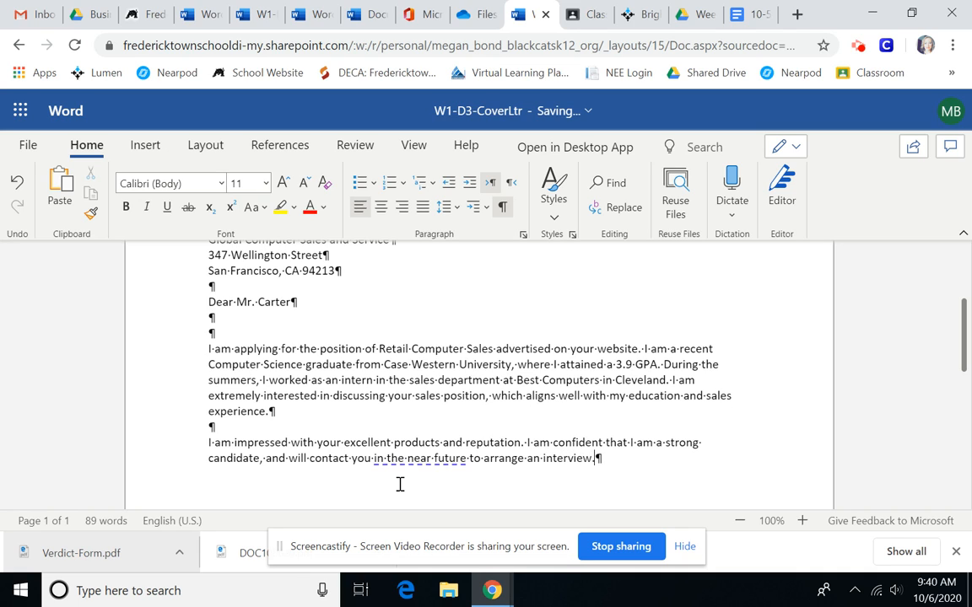
pyautogui.press('Return')
pyautogui.press('Return')
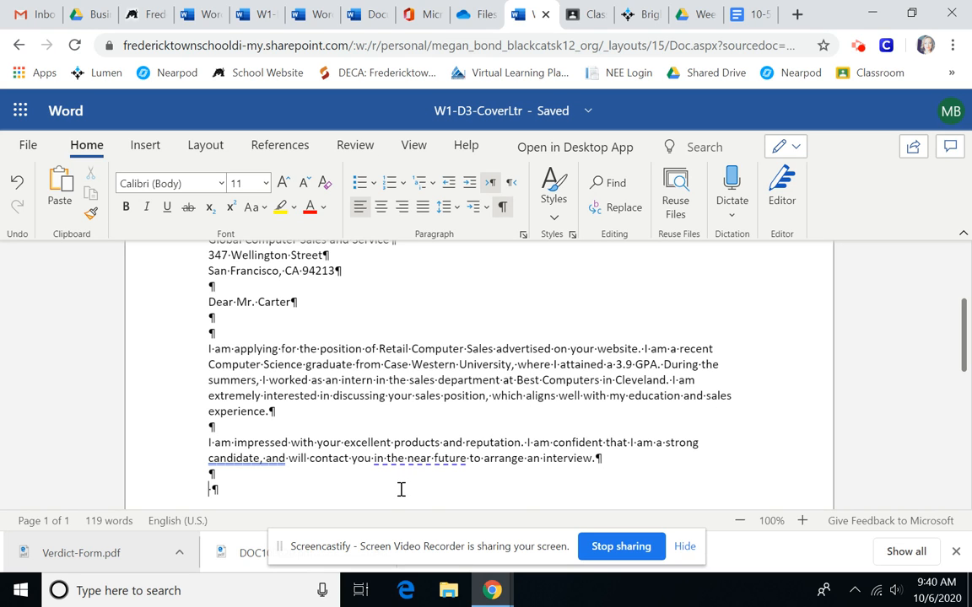
# View the letter at 50% zoom and check the indentation and spacing settings of the first body paragraph
pyautogui.scroll(2, 407, 475)
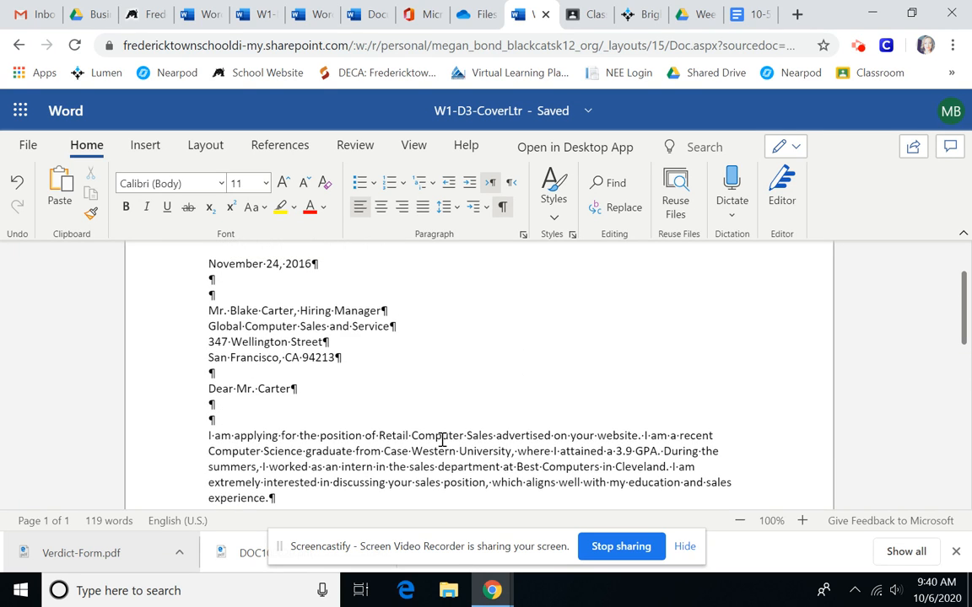
pyautogui.scroll(-3, 445, 441)
pyautogui.click(743, 523)
pyautogui.click(742, 523)
pyautogui.click(743, 523)
pyautogui.click(742, 523)
pyautogui.click(742, 523)
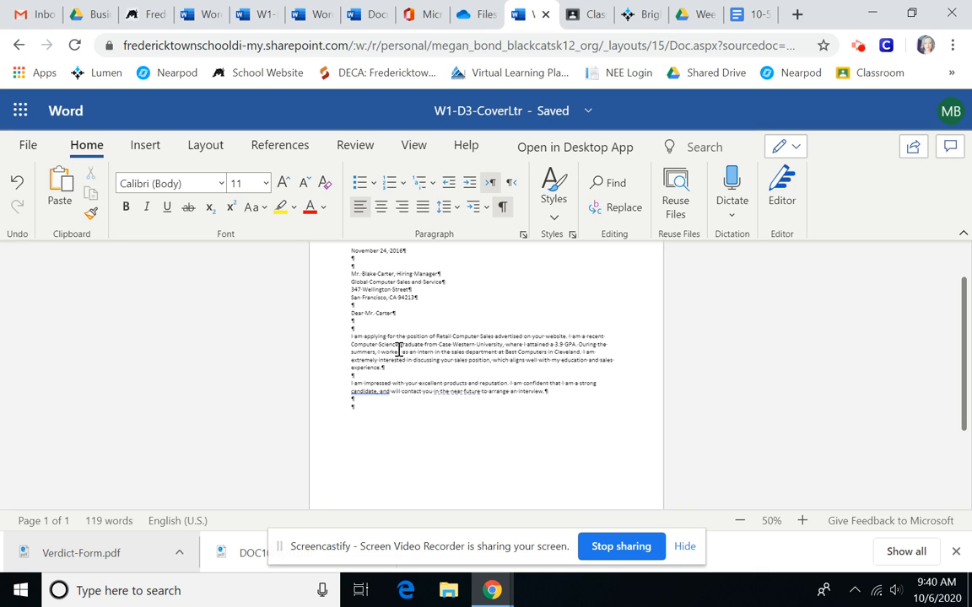
pyautogui.click(524, 234)
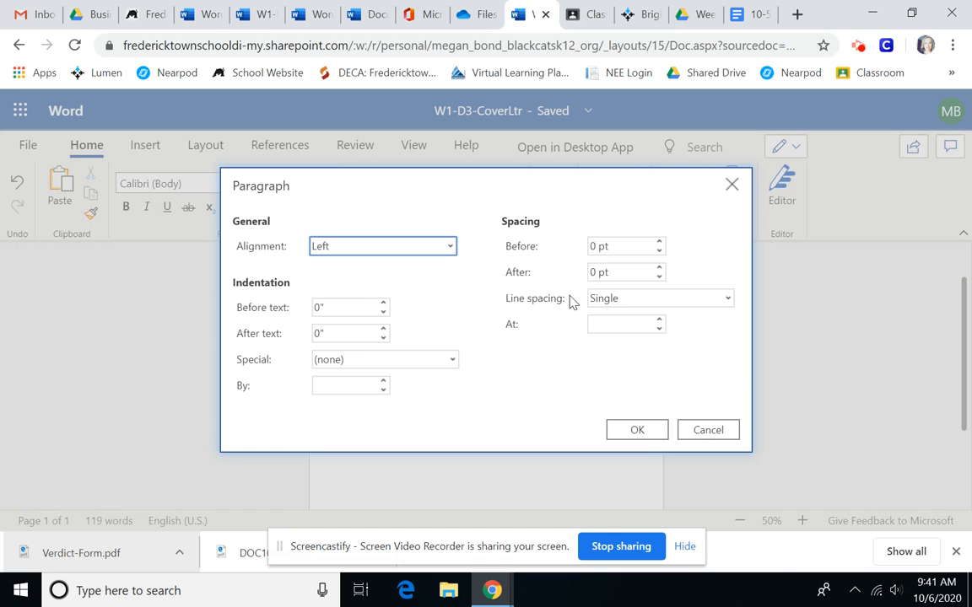
pyautogui.click(697, 432)
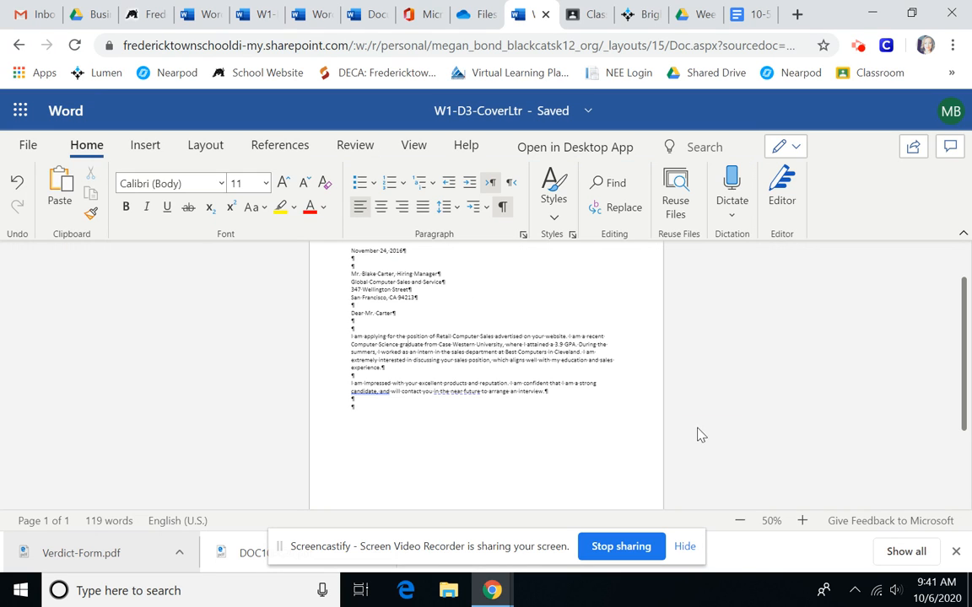
# Try a line spacing of 3 on the first body paragraph and restore it to 1
pyautogui.click(449, 209)
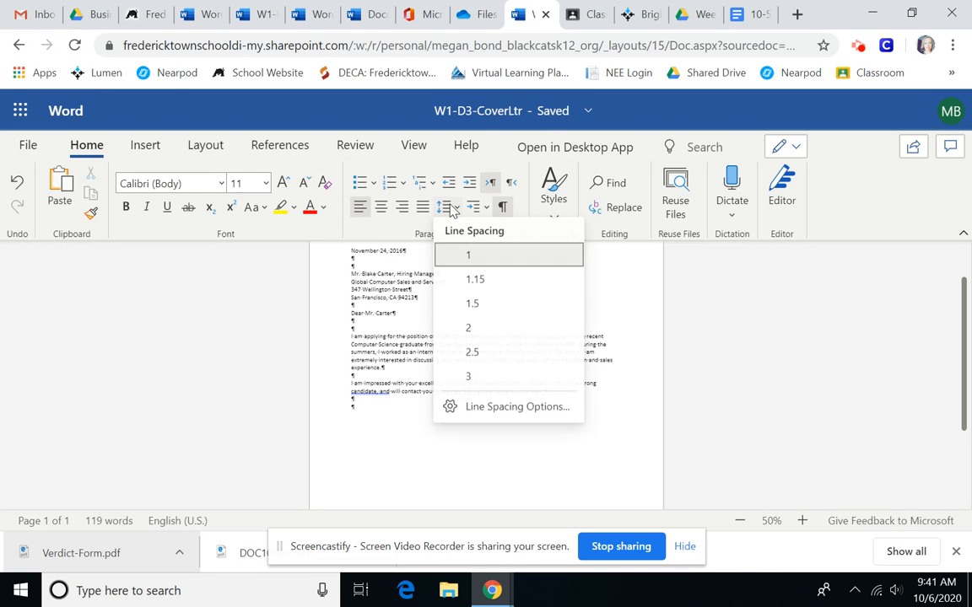
pyautogui.click(471, 378)
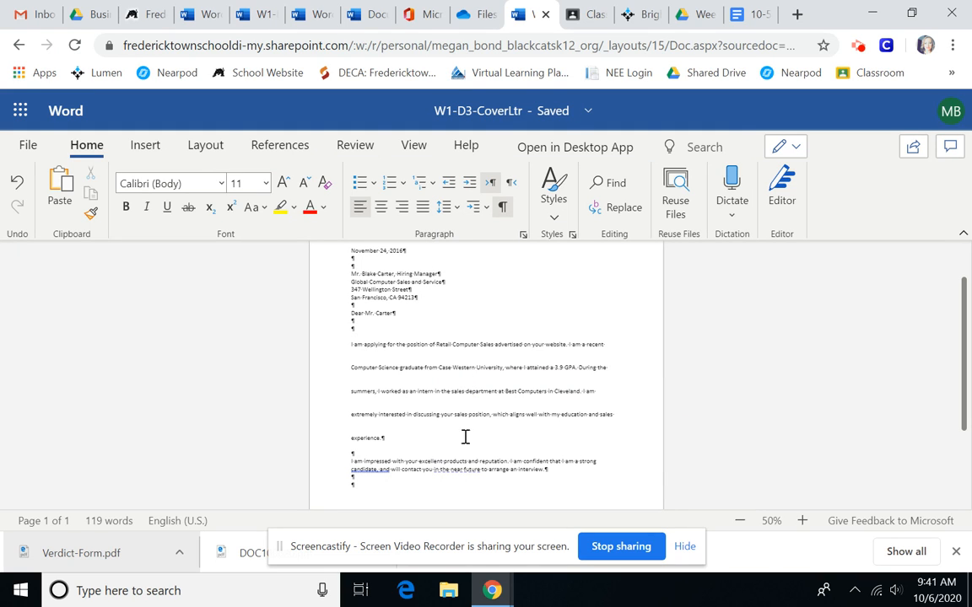
pyautogui.click(444, 210)
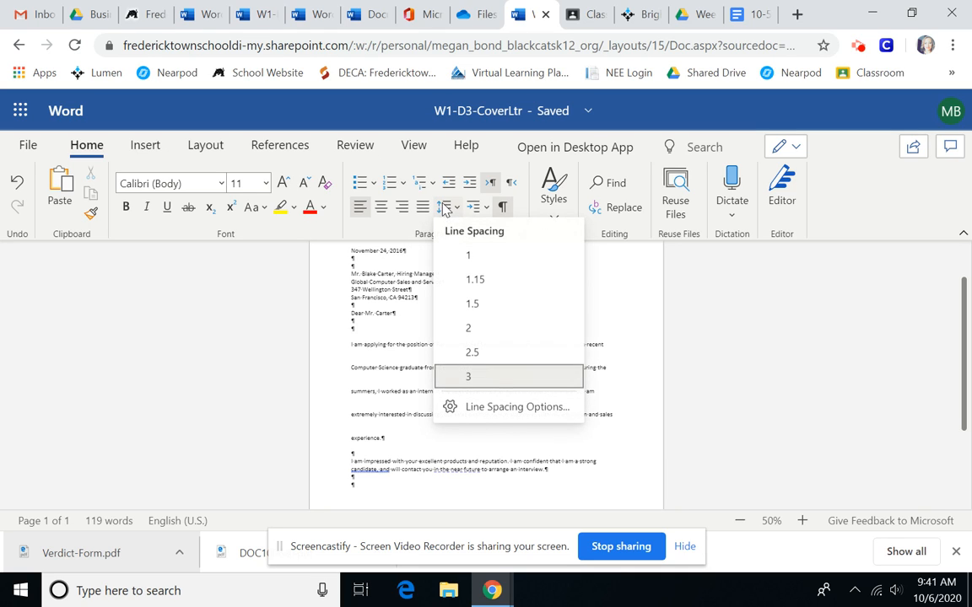
pyautogui.click(475, 260)
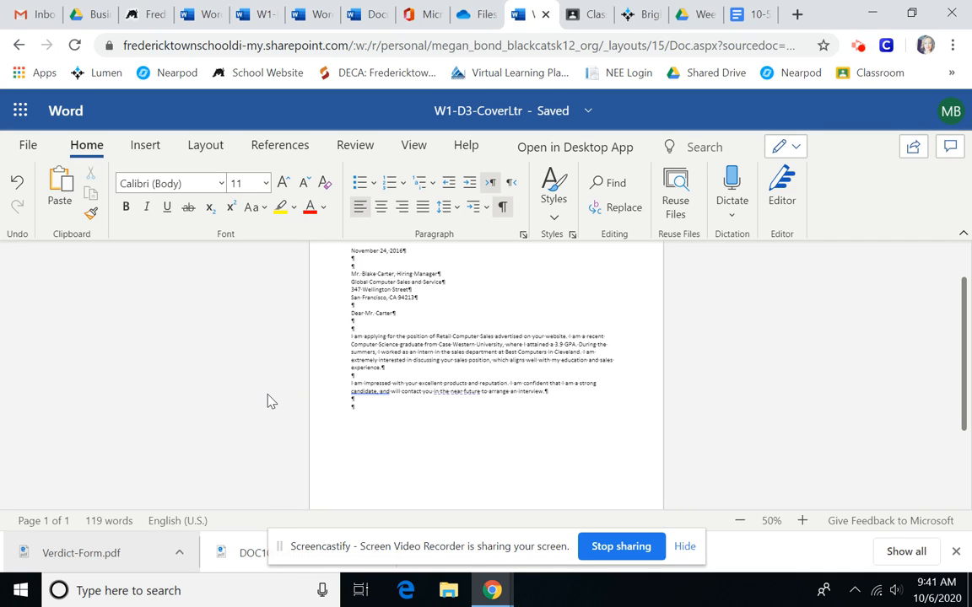
# Download a copy of the W1-D3-CoverLtr document to the computer
pyautogui.click(28, 146)
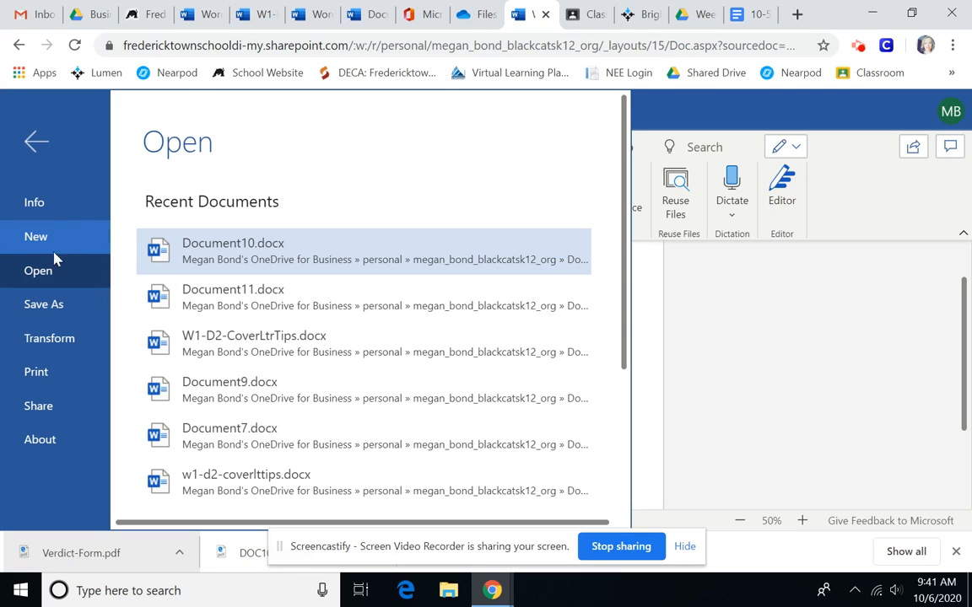
pyautogui.click(48, 308)
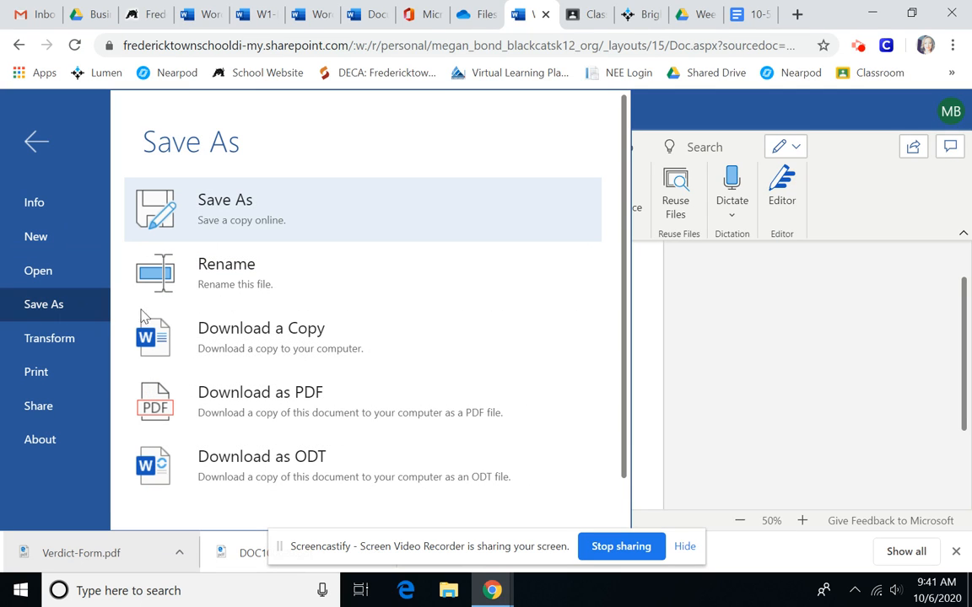
pyautogui.click(280, 348)
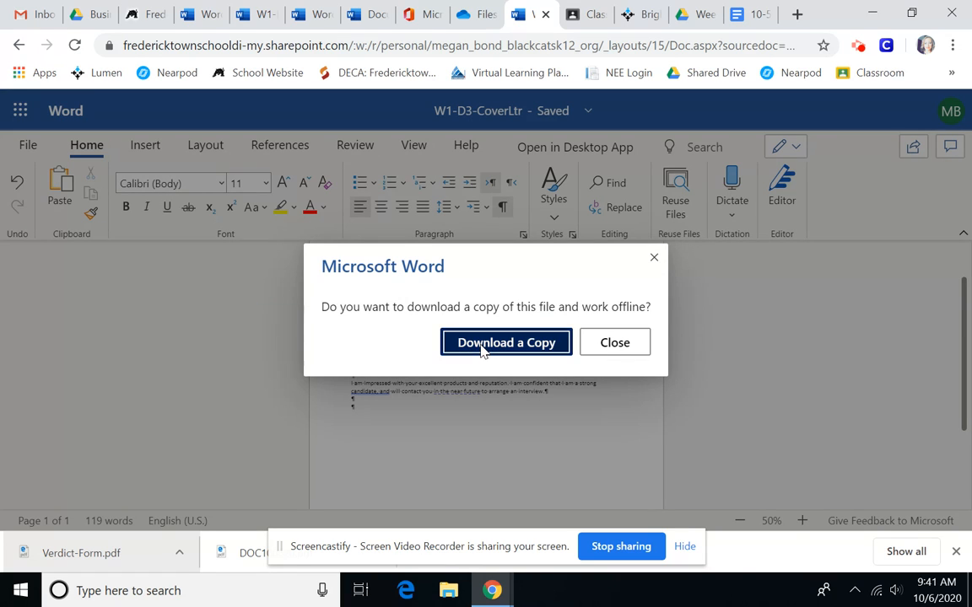
pyautogui.click(460, 346)
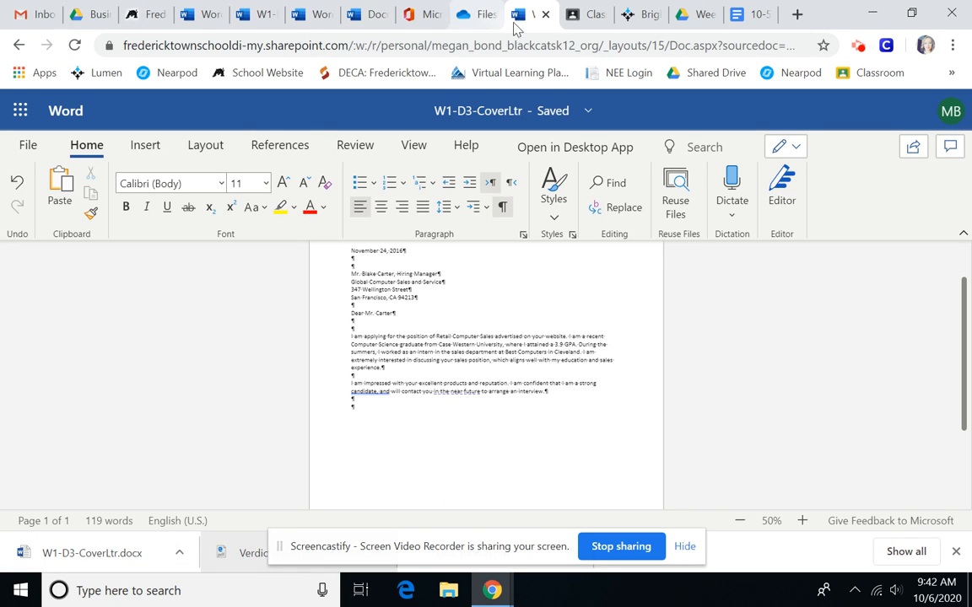
# Switch to the Intro to Business classwork in Google Classroom and locate the W1-D3-CoverLtr file in File Explorer's Downloads folder
pyautogui.click(595, 11)
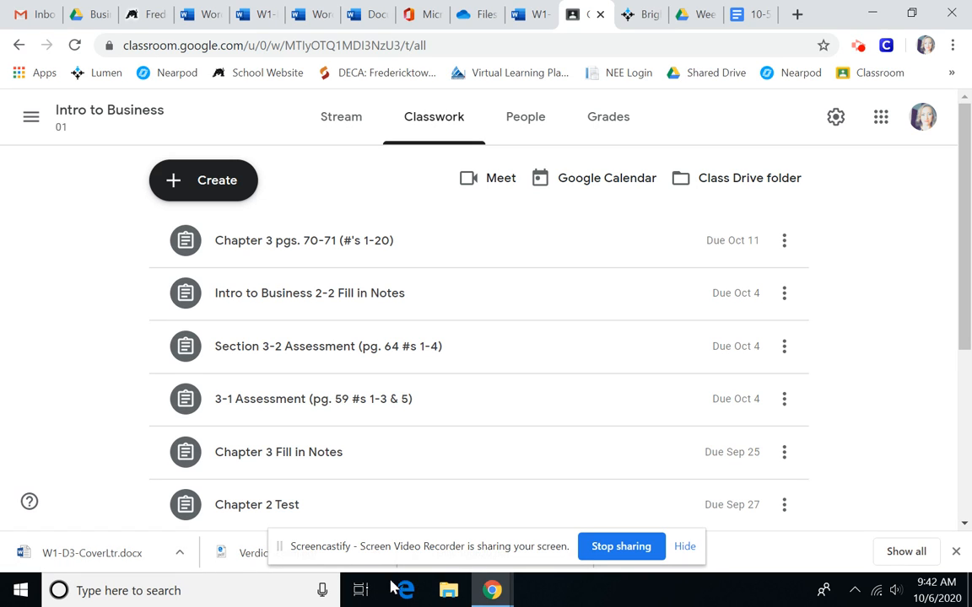
pyautogui.click(455, 594)
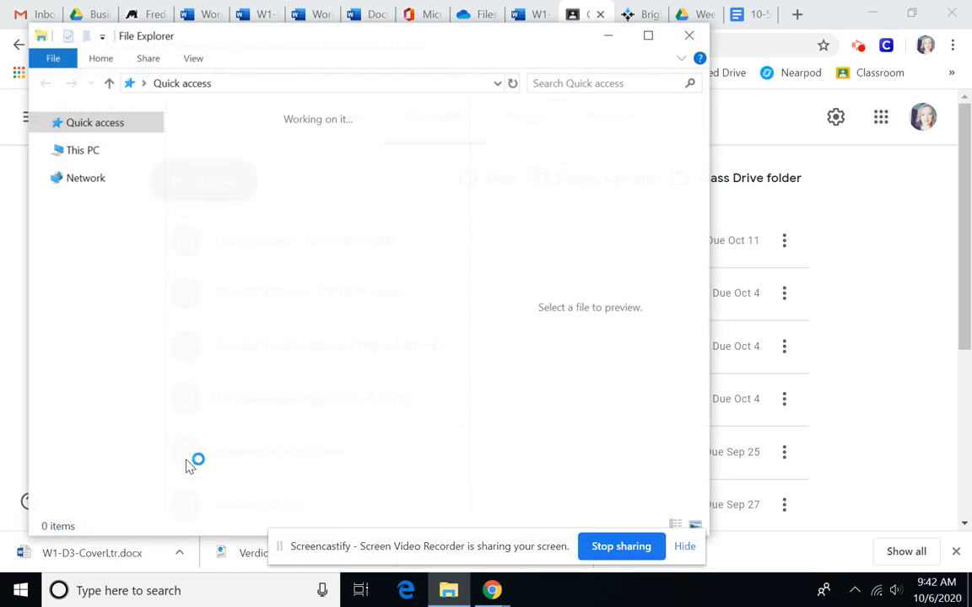
pyautogui.click(96, 236)
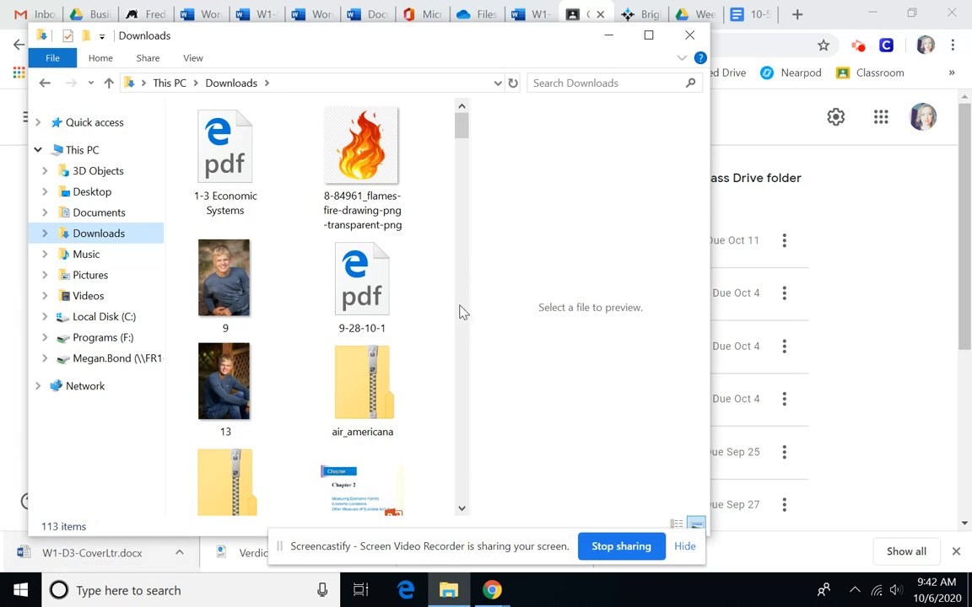
pyautogui.moveTo(460, 125); pyautogui.dragTo(460, 488)
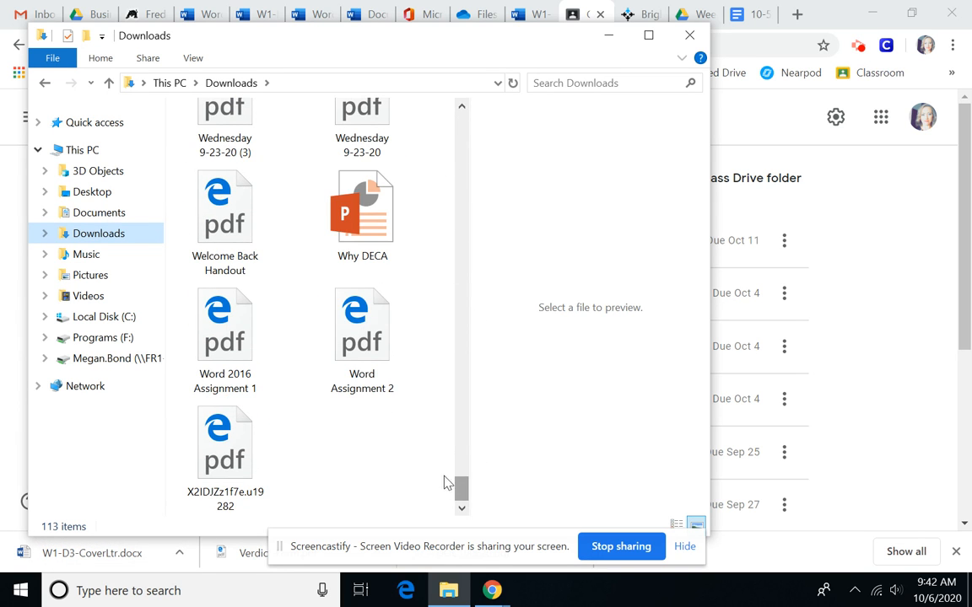
pyautogui.scroll(5, 331, 347)
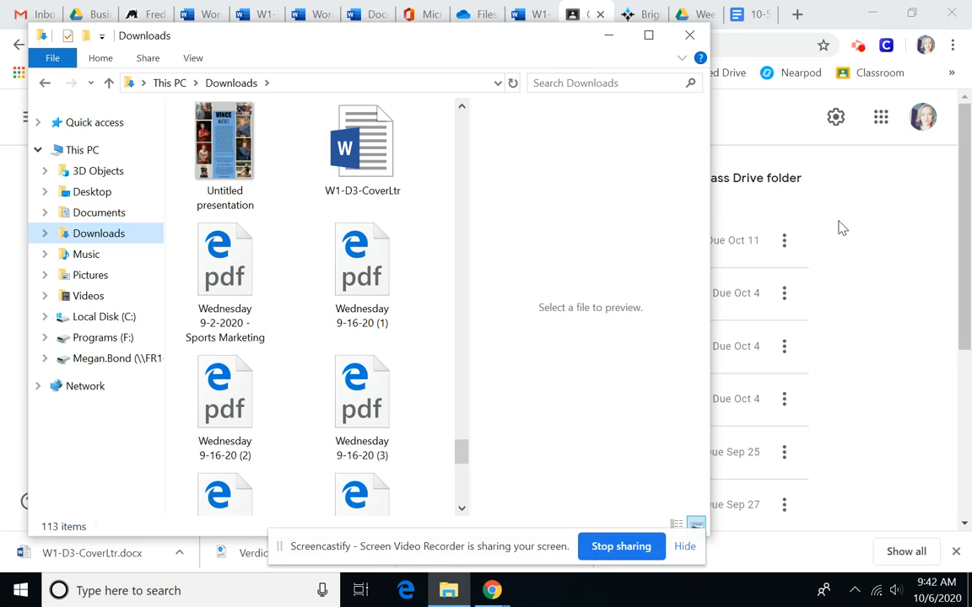
pyautogui.click(689, 36)
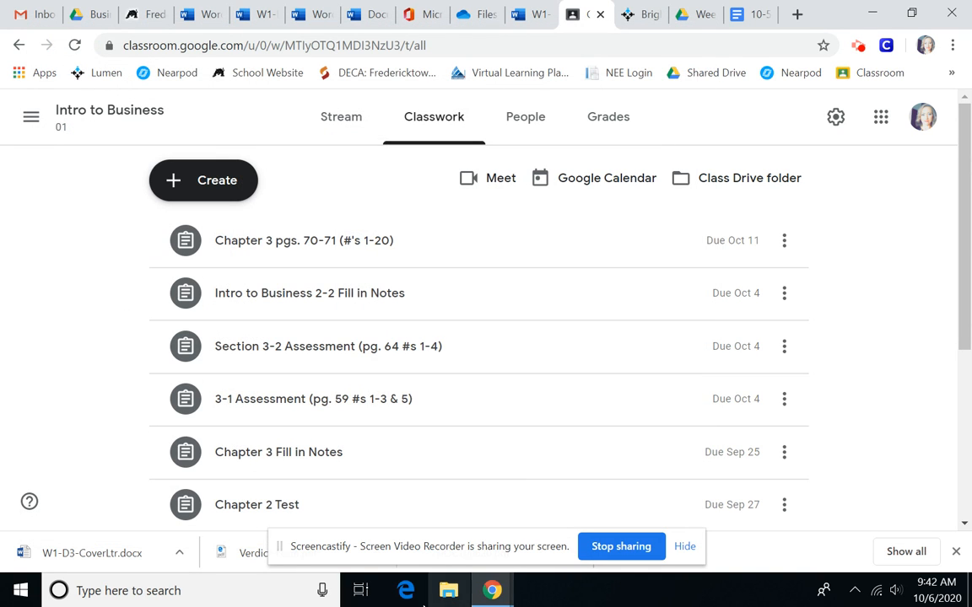
# Switch to the W1-D2-CoverLtrTips document and download a copy of it to the computer
pyautogui.click(534, 14)
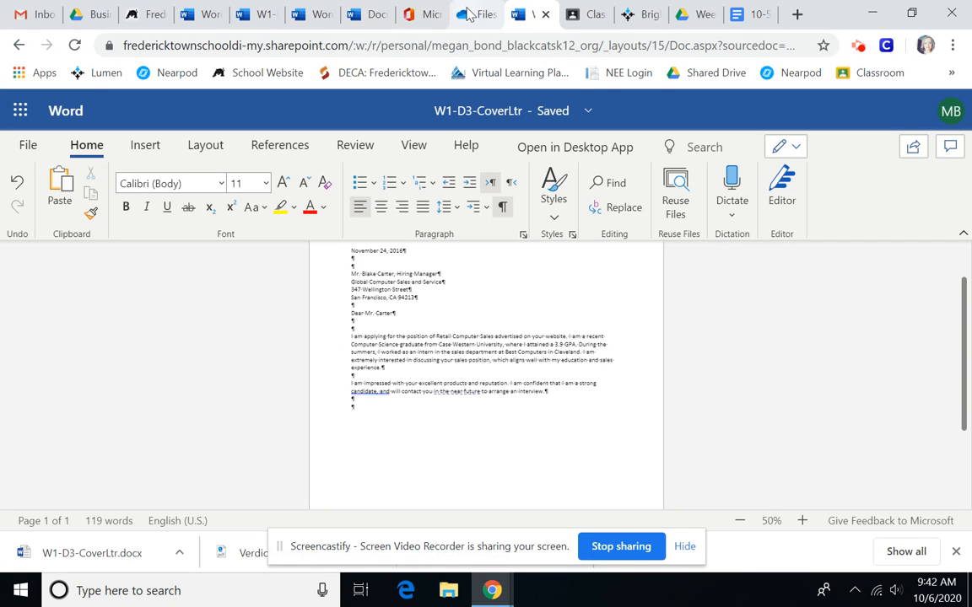
pyautogui.click(268, 15)
pyautogui.click(529, 312)
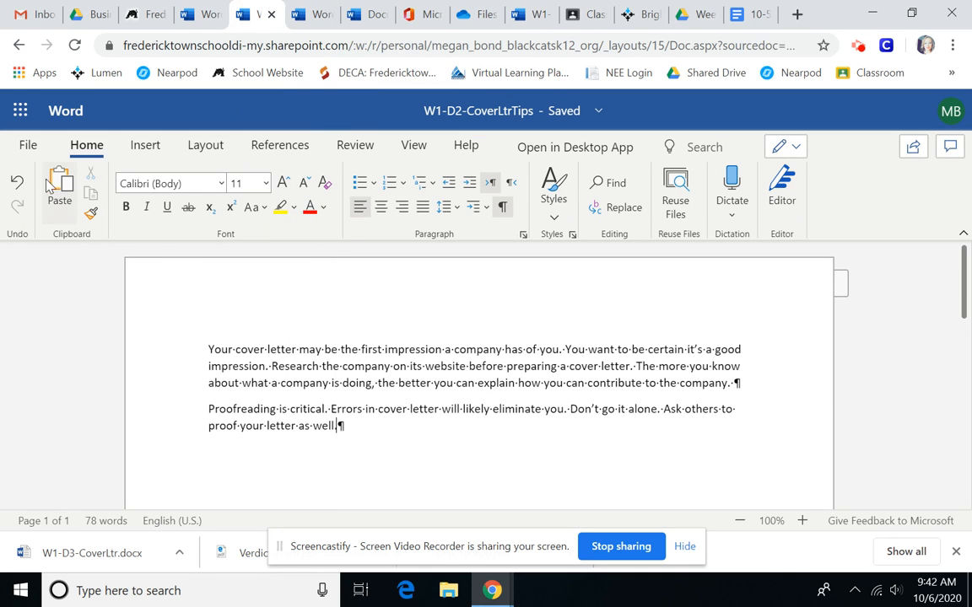
pyautogui.click(28, 147)
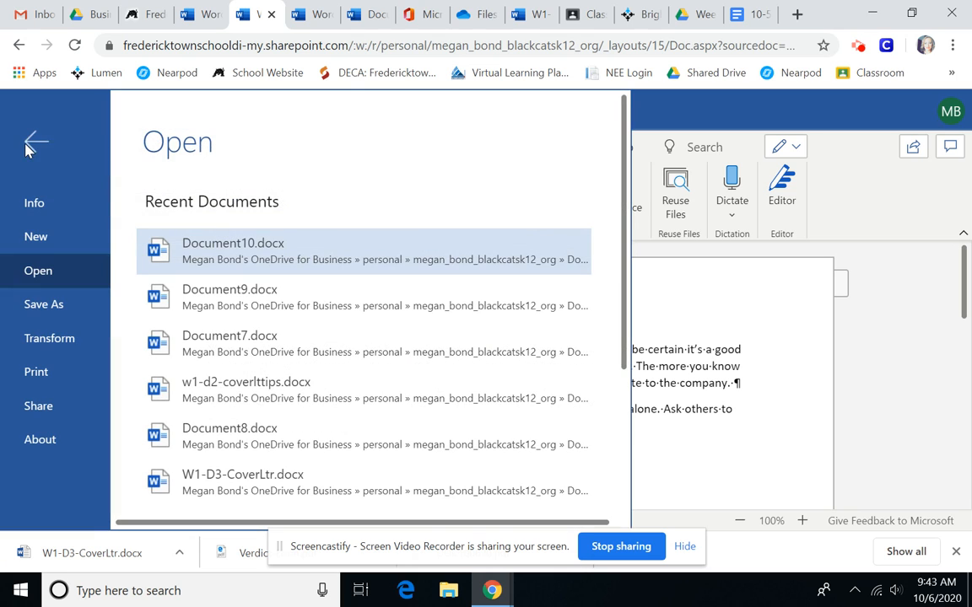
pyautogui.click(51, 305)
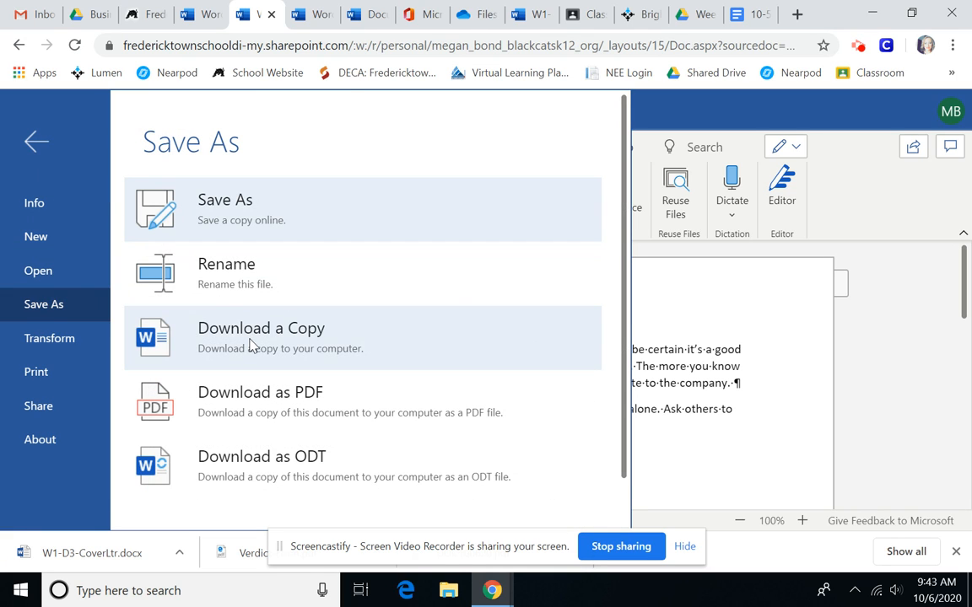
pyautogui.click(254, 342)
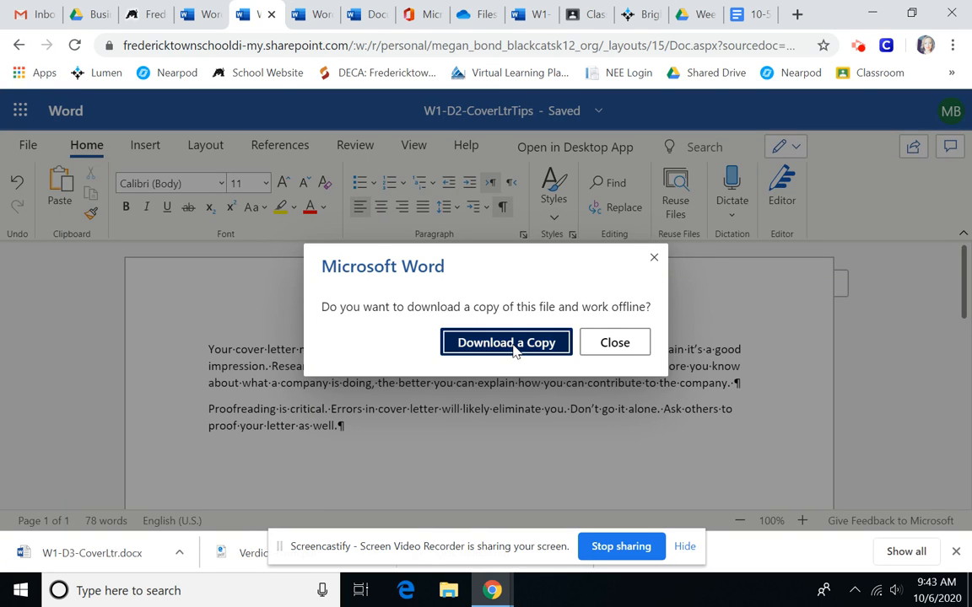
pyautogui.click(456, 344)
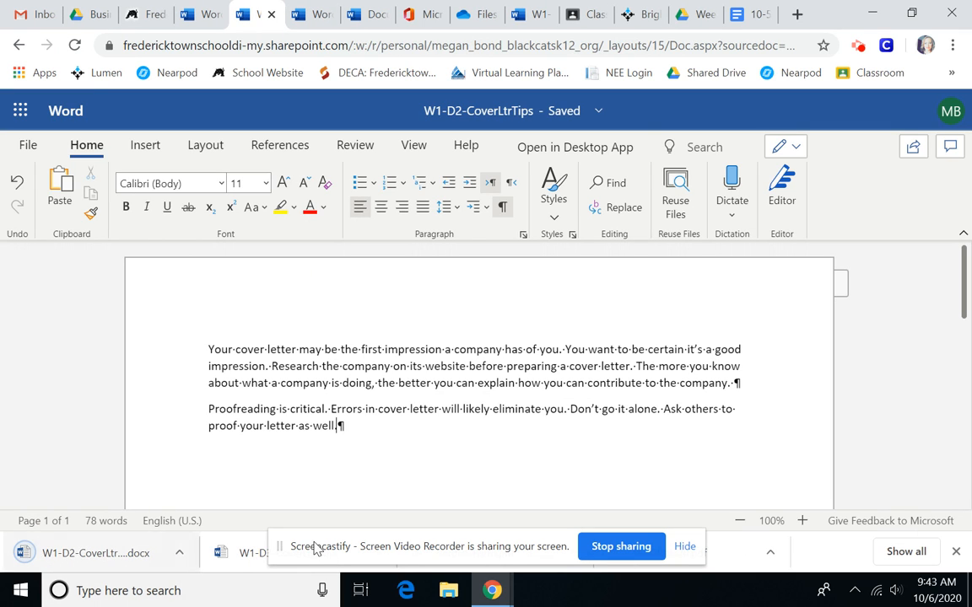